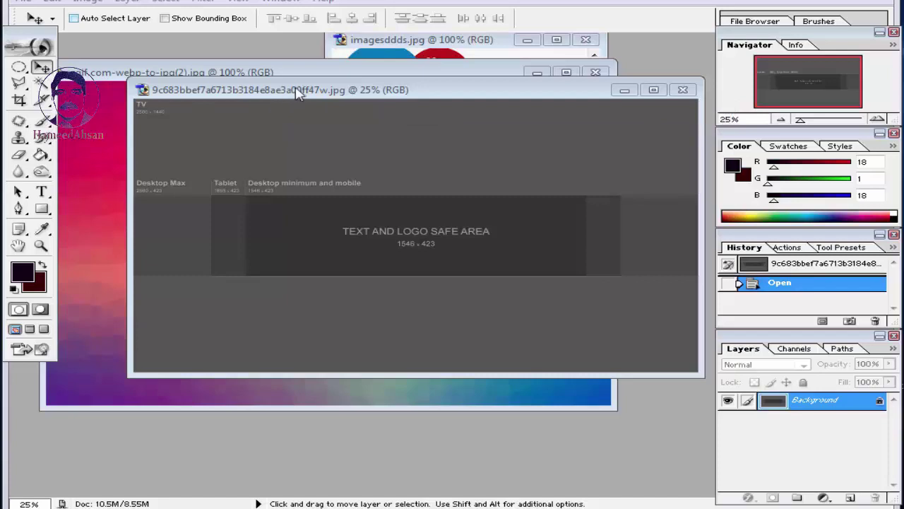
- Examine the labelled TV, Desktop Max, Tablet, and Desktop minimum and mobile areas of the channel art template
{"action": "left_click_drag", "start_coordinate": [295, 90], "coordinate": [246, 95]}
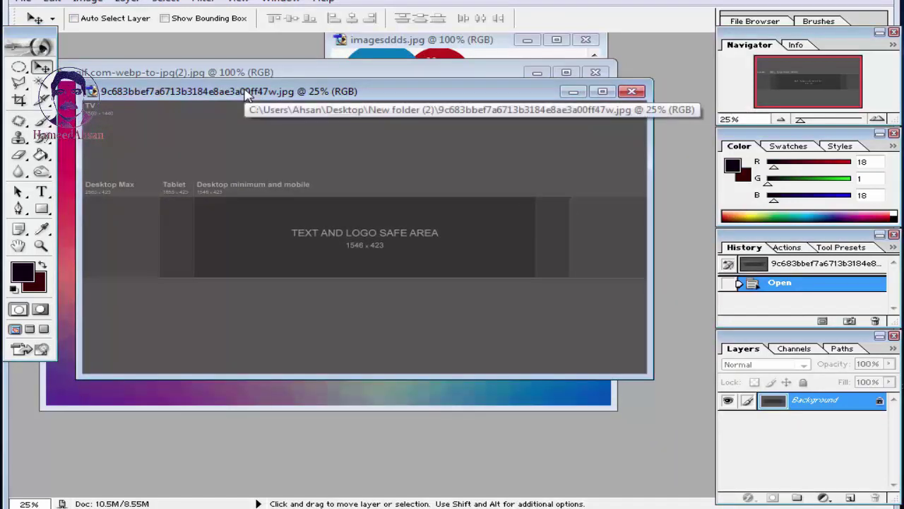
{"action": "mouse_move", "coordinate": [398, 95]}
{"action": "left_mouse_down"}
{"action": "mouse_move", "coordinate": [400, 153]}
{"action": "mouse_move", "coordinate": [417, 172]}
{"action": "mouse_move", "coordinate": [398, 143]}
{"action": "mouse_move", "coordinate": [446, 145]}
{"action": "mouse_move", "coordinate": [393, 113]}
{"action": "mouse_move", "coordinate": [407, 145]}
{"action": "mouse_move", "coordinate": [404, 93]}
{"action": "mouse_move", "coordinate": [413, 92]}
{"action": "left_mouse_up"}
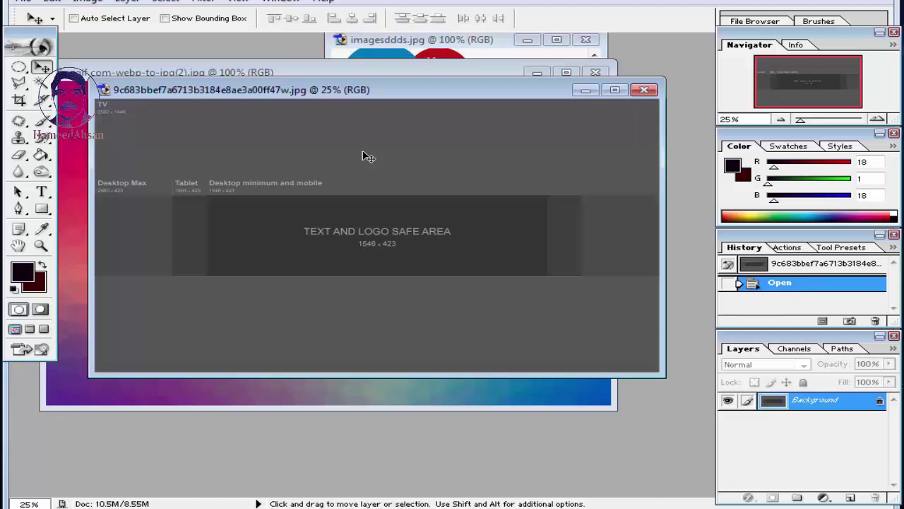
{"action": "key", "text": "ctrl+plus"}
{"action": "key", "text": "ctrl+plus"}
{"action": "key", "text": "ctrl+plus"}
{"action": "key", "text": "ctrl+plus"}
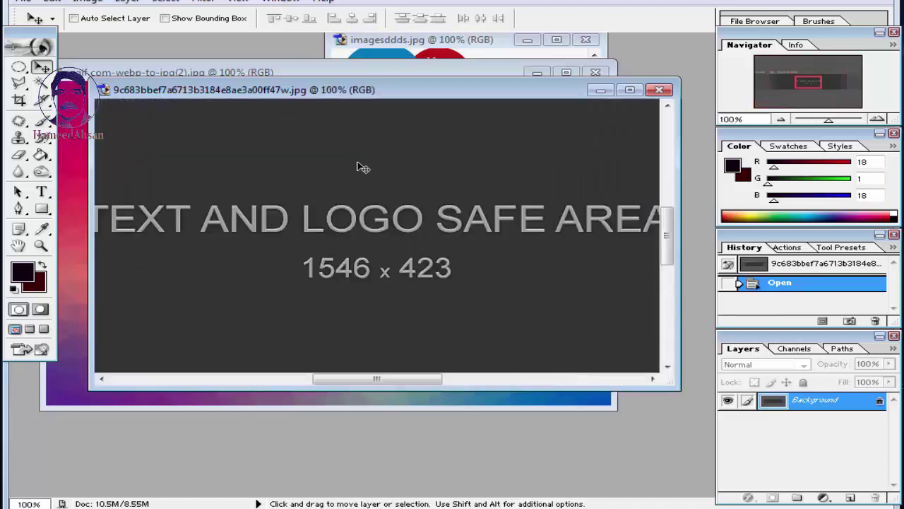
{"action": "left_click_drag", "start_coordinate": [334, 169], "coordinate": [573, 222]}
{"action": "left_click_drag", "start_coordinate": [207, 188], "coordinate": [384, 224]}
{"action": "left_click_drag", "start_coordinate": [273, 196], "coordinate": [485, 236]}
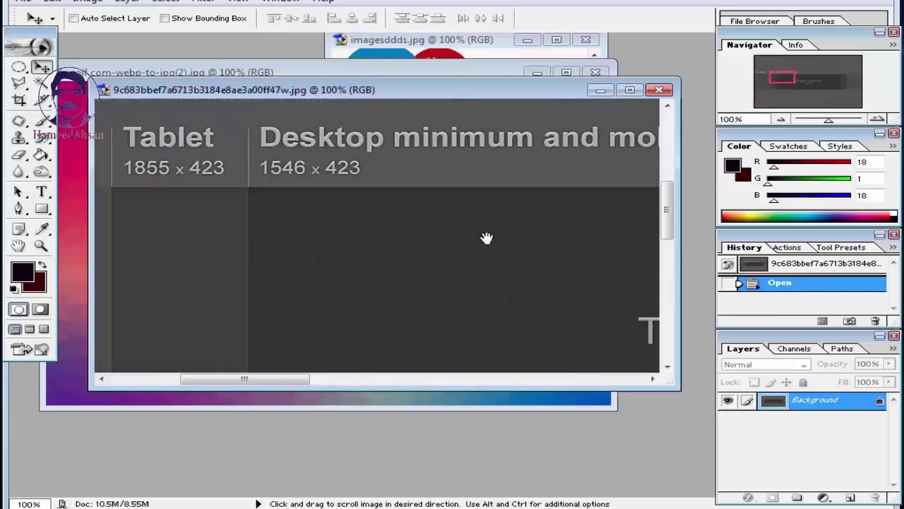
{"action": "left_click_drag", "start_coordinate": [135, 146], "coordinate": [593, 226]}
{"action": "left_click_drag", "start_coordinate": [173, 185], "coordinate": [193, 283]}
{"action": "key", "text": "space"}
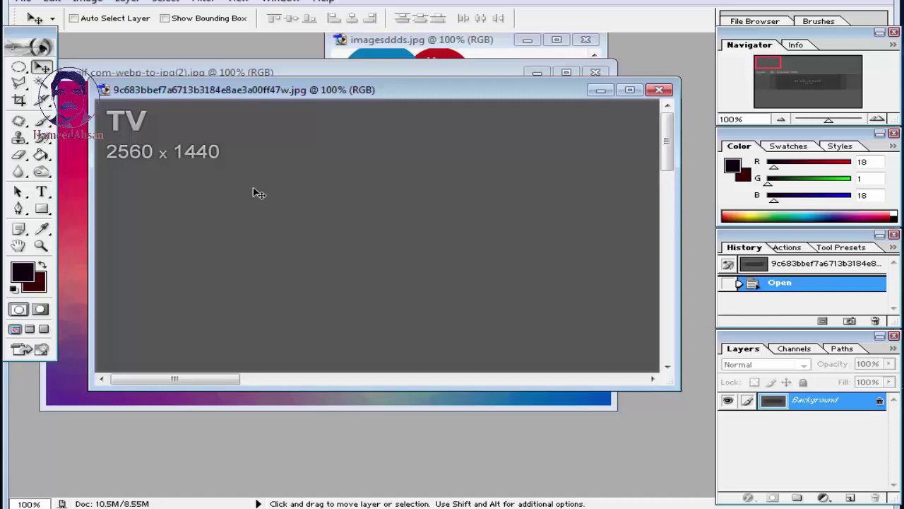
{"action": "key", "text": "ctrl+minus"}
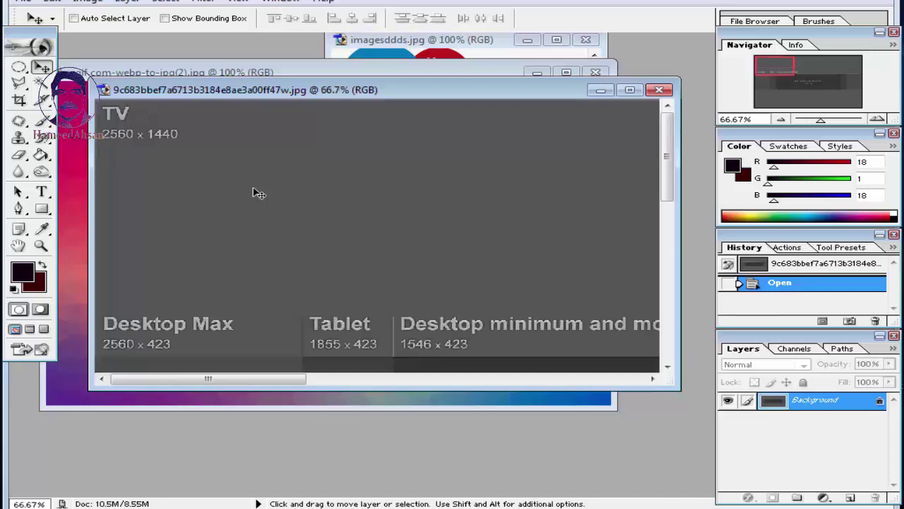
{"action": "key", "text": "ctrl+minus"}
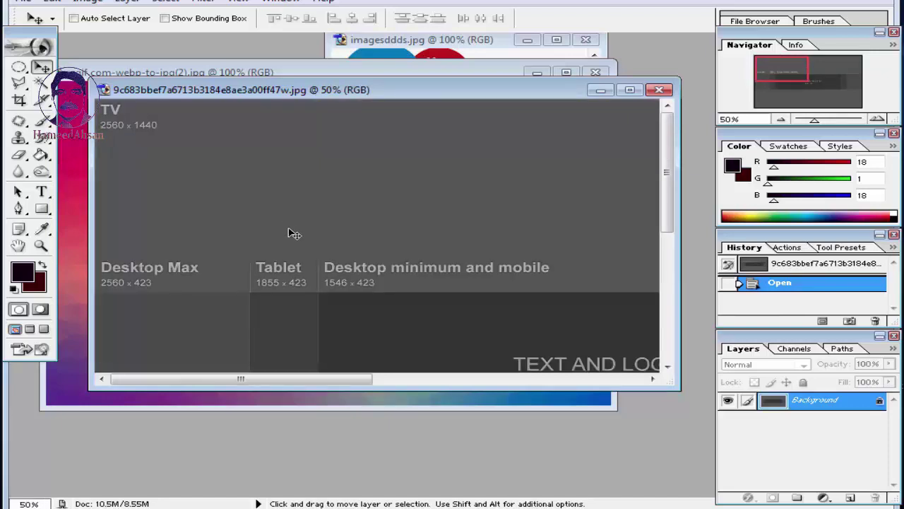
{"action": "key", "text": "space"}
{"action": "left_click_drag", "start_coordinate": [278, 248], "coordinate": [273, 167]}
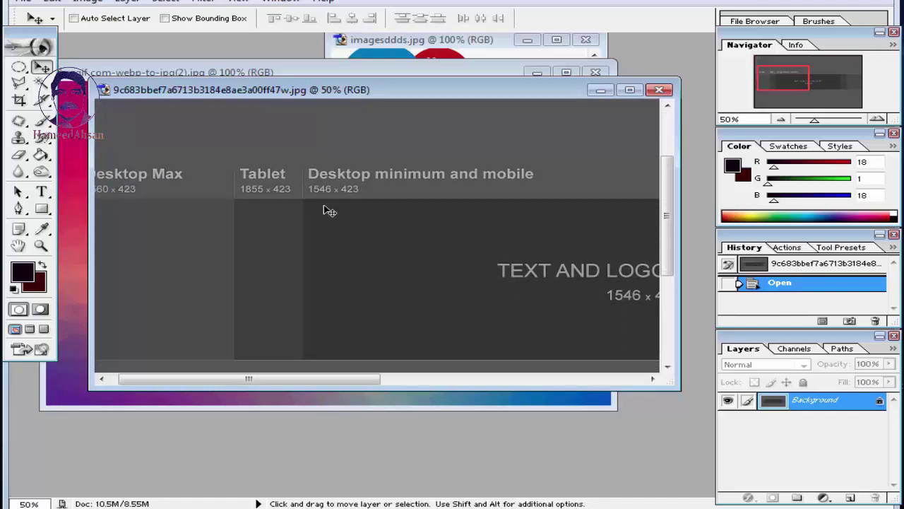
{"action": "key", "text": "ctrl+minus"}
{"action": "key", "text": "ctrl+minus"}
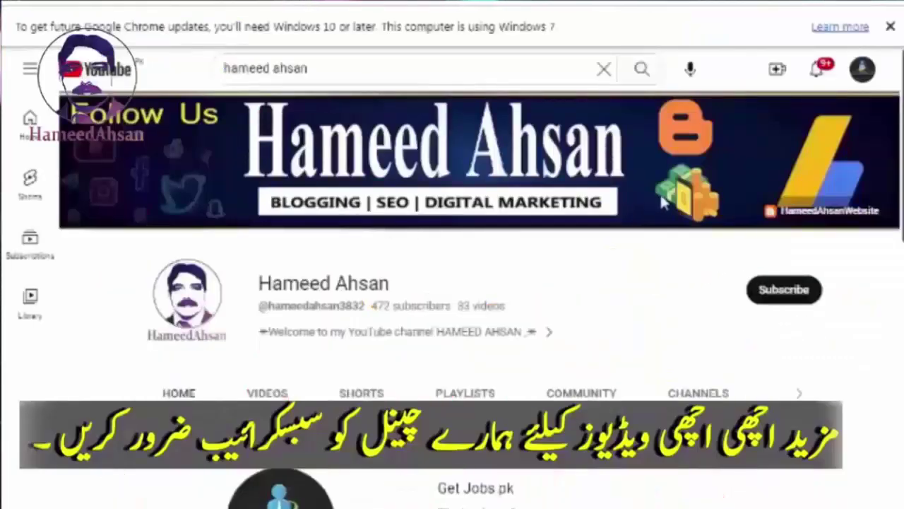
- Switch to the YouTube channel page, subscribe to the channel and set its notifications to All
{"action": "left_click", "coordinate": [775, 292]}
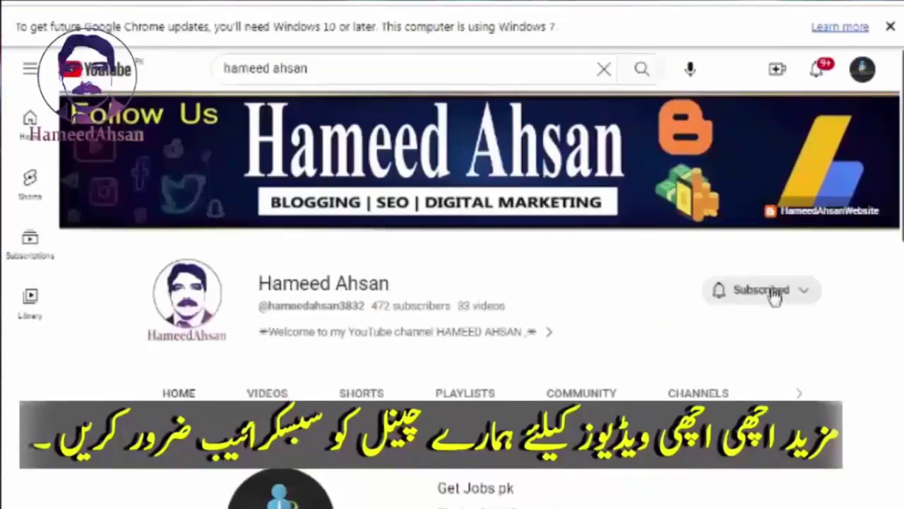
{"action": "left_click", "coordinate": [722, 290]}
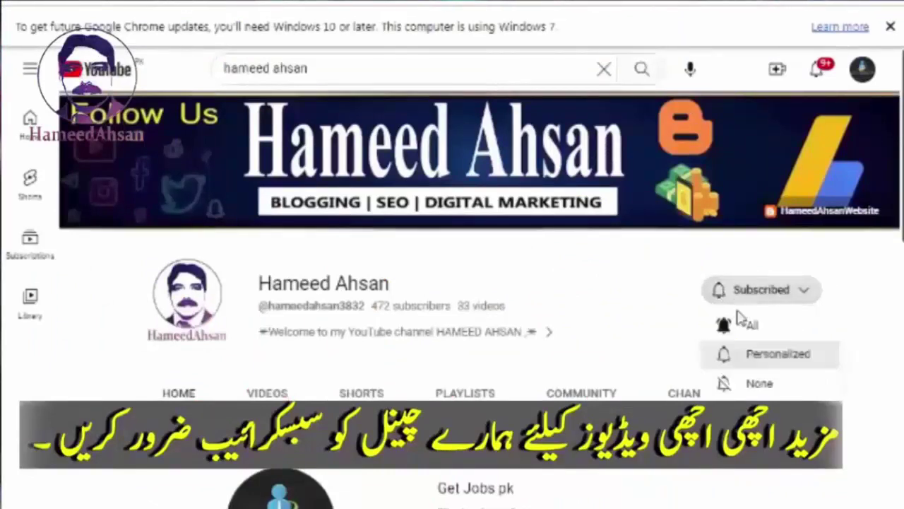
{"action": "left_click", "coordinate": [746, 329]}
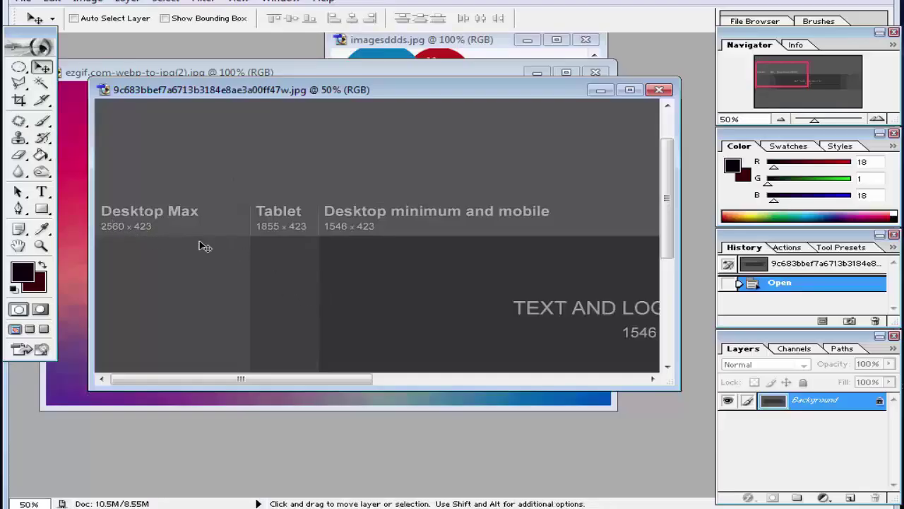
- Inspect the Desktop Max and Tablet areas of the template, and dismiss the Windows color scheme prompt
{"action": "key", "text": "space"}
{"action": "left_click_drag", "start_coordinate": [178, 284], "coordinate": [188, 224]}
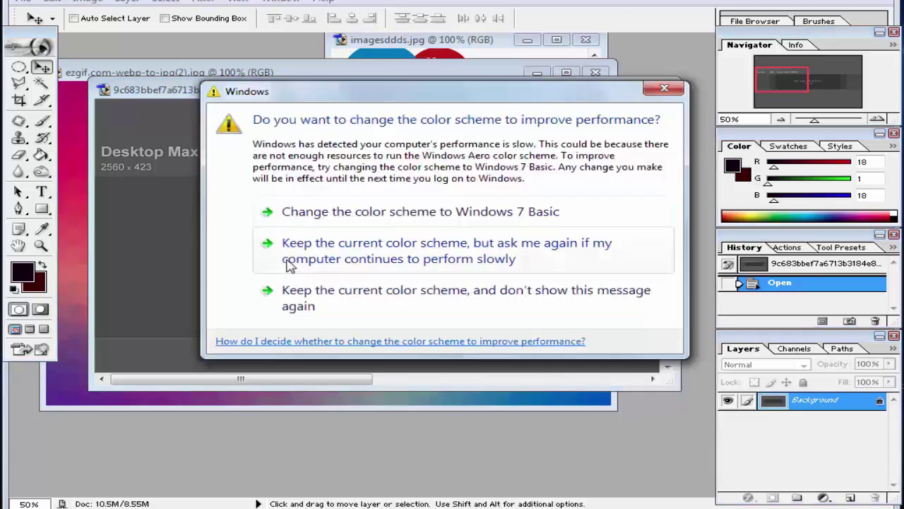
{"action": "left_click", "coordinate": [657, 90]}
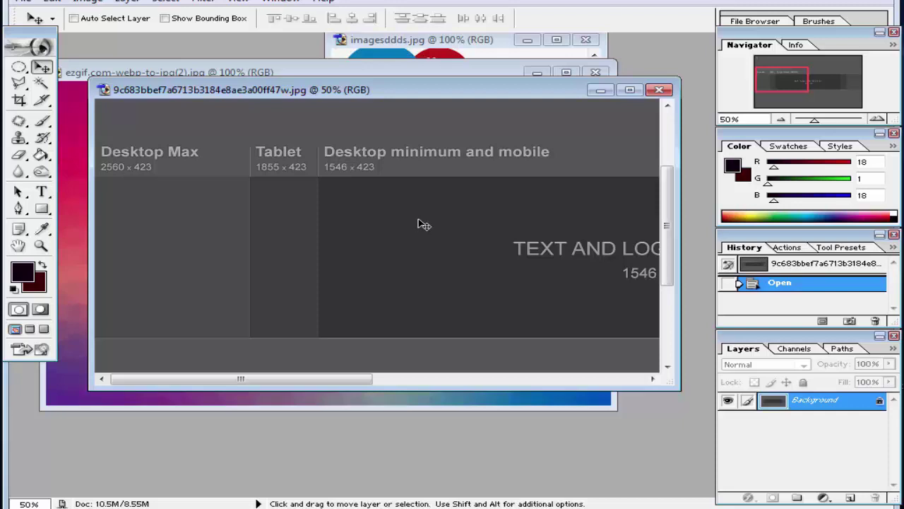
{"action": "key", "text": "ctrl+minus"}
{"action": "key", "text": "ctrl+minus"}
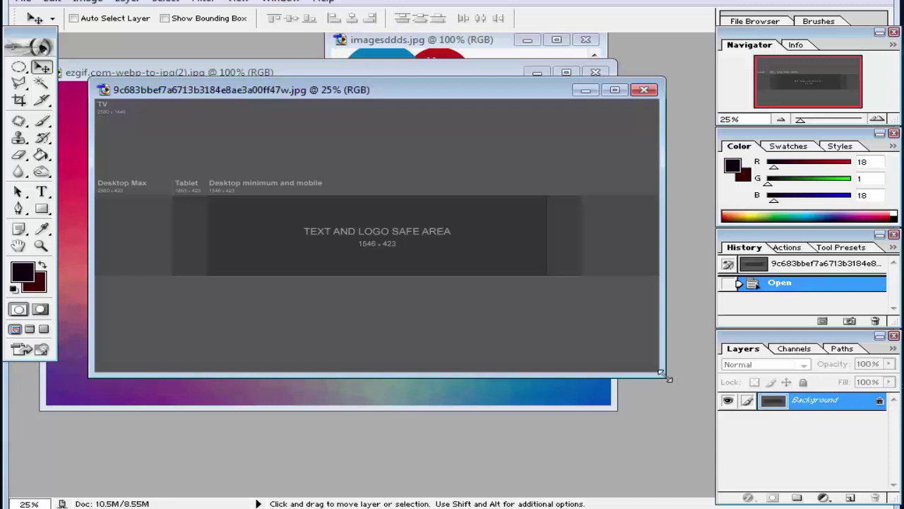
- Copy the gradient image from ezgif.com-webp-to-jpg(2).jpg into the channel art template as a new layer
{"action": "left_click_drag", "start_coordinate": [660, 376], "coordinate": [693, 401]}
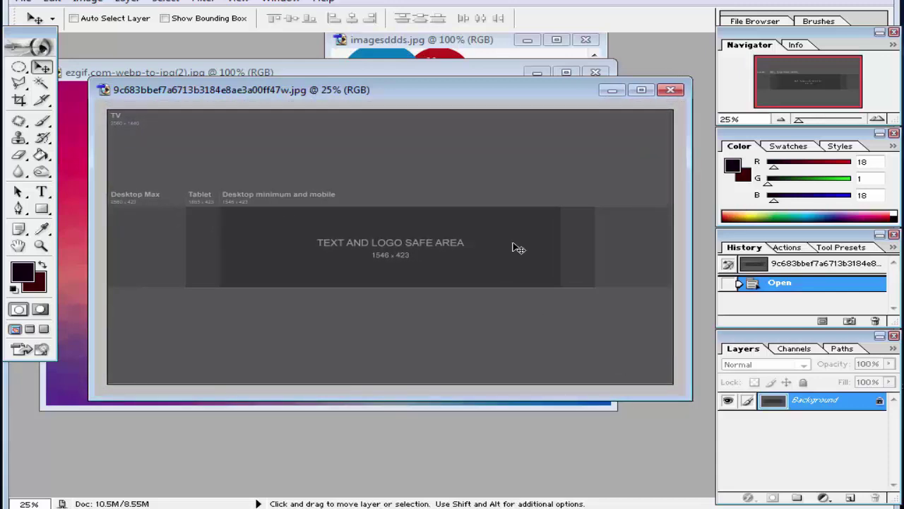
{"action": "left_click_drag", "start_coordinate": [403, 94], "coordinate": [385, 140]}
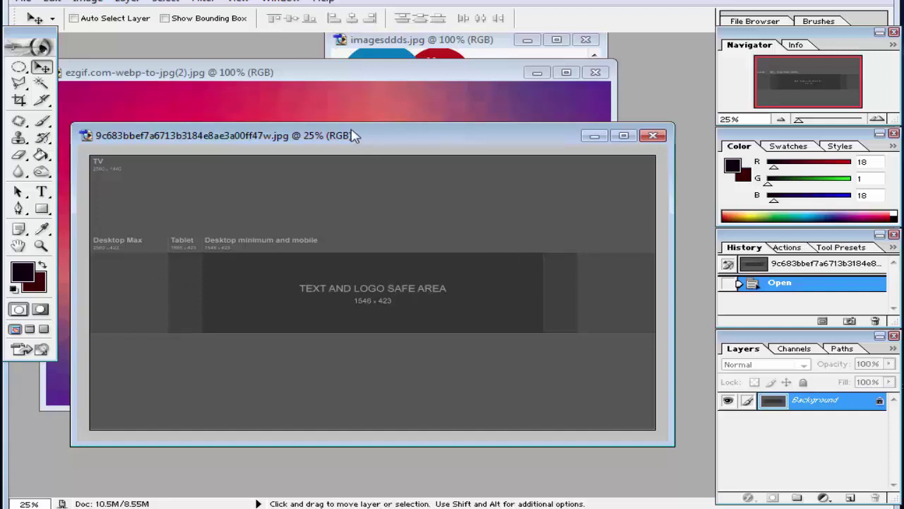
{"action": "mouse_move", "coordinate": [357, 138]}
{"action": "left_mouse_down"}
{"action": "mouse_move", "coordinate": [387, 151]}
{"action": "mouse_move", "coordinate": [384, 166]}
{"action": "mouse_move", "coordinate": [367, 150]}
{"action": "left_mouse_up"}
{"action": "left_click", "coordinate": [337, 113]}
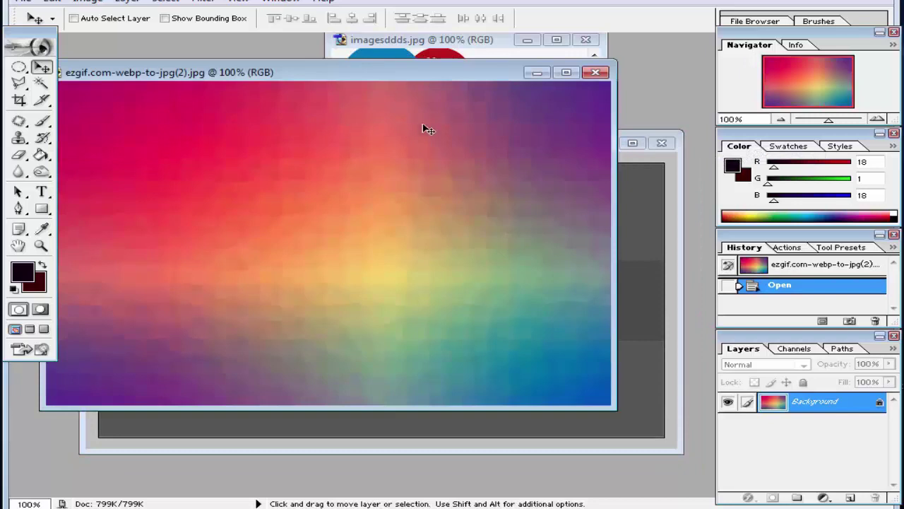
{"action": "left_click_drag", "start_coordinate": [573, 210], "coordinate": [631, 257]}
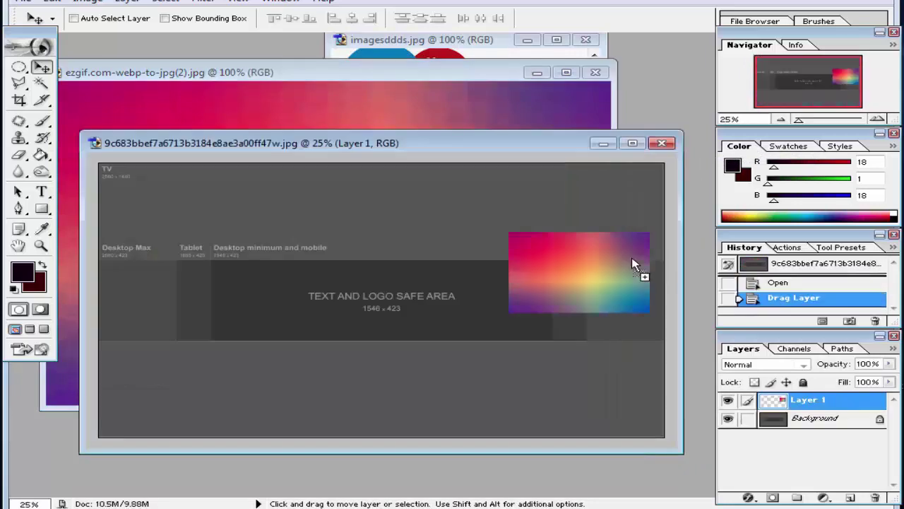
- Align the gradient layer with the canvas's lower-right corner and scale it to 400% width and 338% height, covering the whole template
{"action": "left_click_drag", "start_coordinate": [572, 272], "coordinate": [582, 384]}
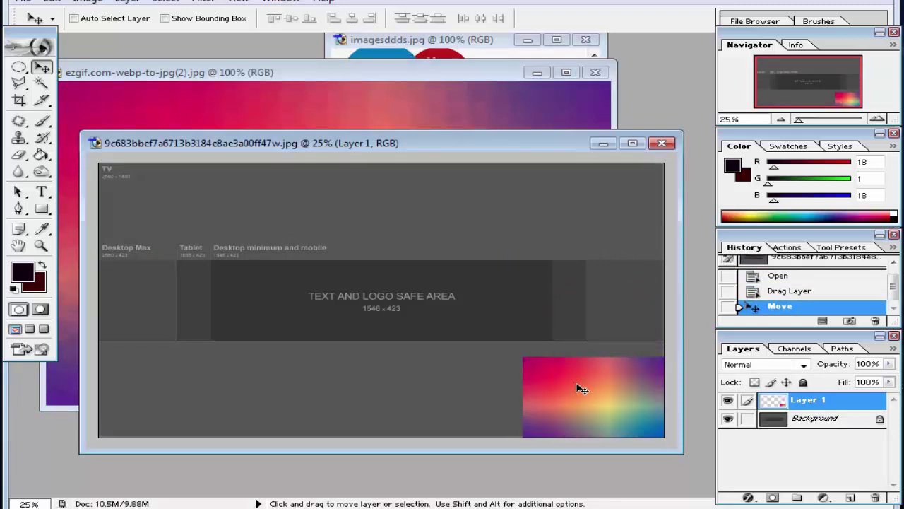
{"action": "key", "text": "ctrl+t"}
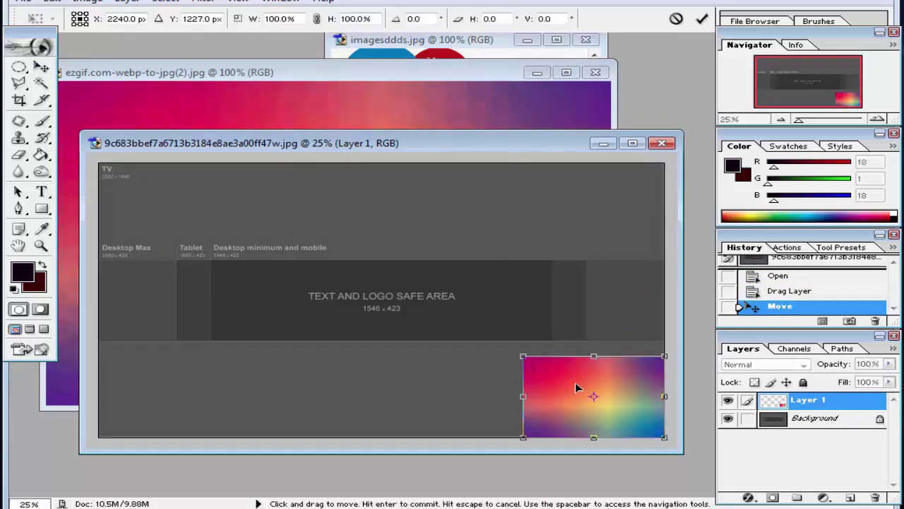
{"action": "left_click_drag", "start_coordinate": [520, 355], "coordinate": [99, 162]}
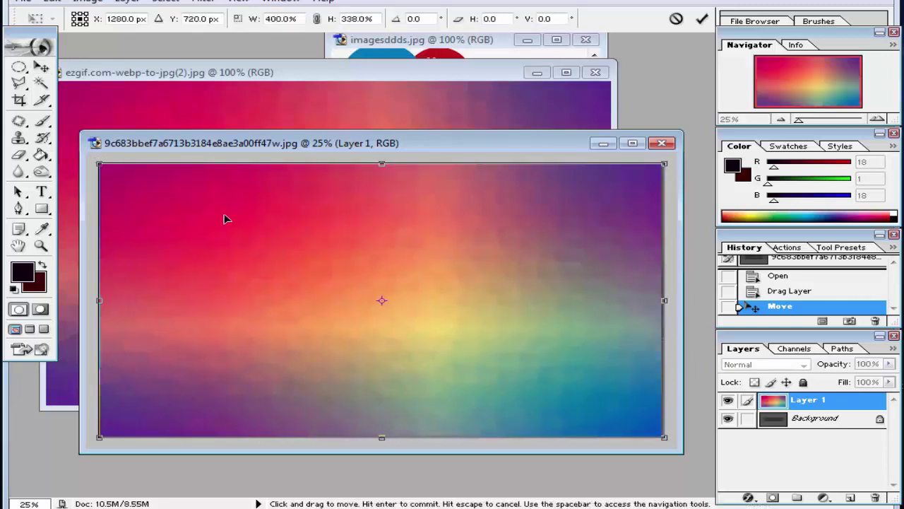
{"action": "key", "text": "Return"}
{"action": "right_click", "coordinate": [333, 239]}
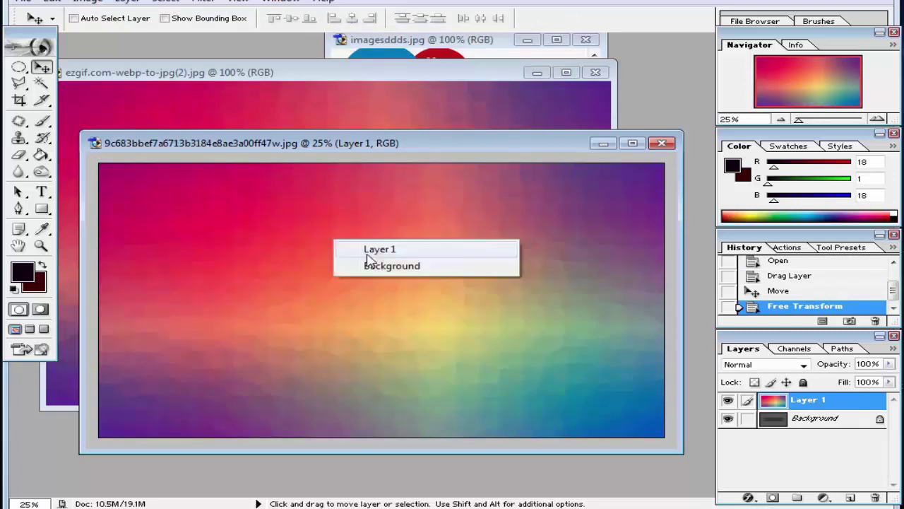
{"action": "left_click", "coordinate": [369, 254]}
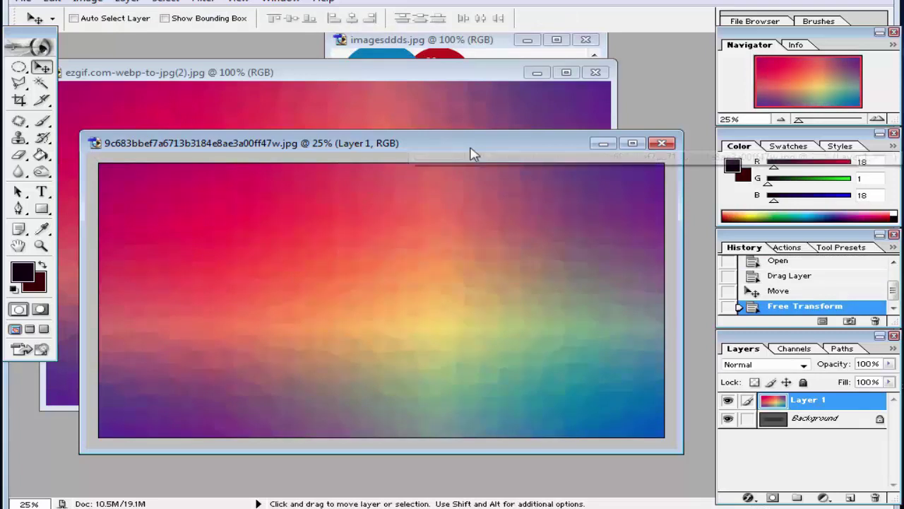
- Close the ezgif.com-webp-to-jpg(2).jpg source image and move the template window back up in the workspace
{"action": "left_click_drag", "start_coordinate": [483, 141], "coordinate": [482, 185]}
{"action": "left_click", "coordinate": [453, 126]}
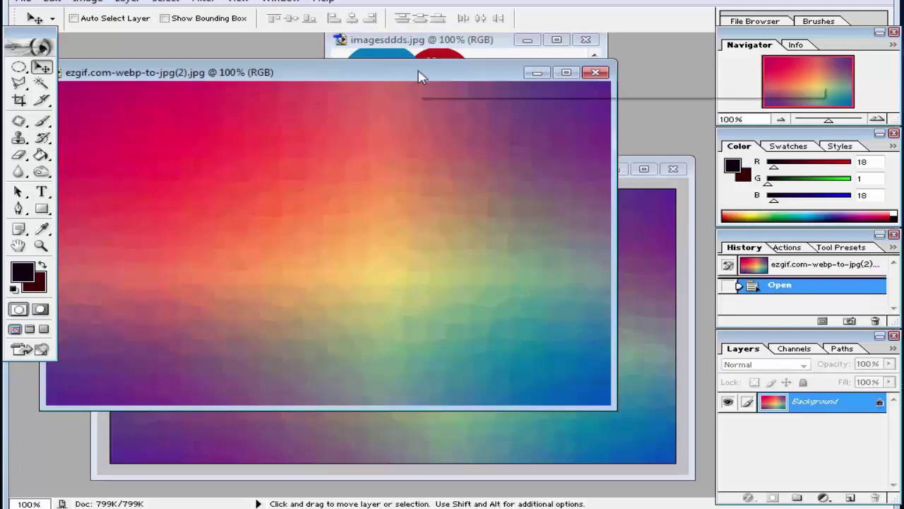
{"action": "left_click_drag", "start_coordinate": [419, 75], "coordinate": [422, 97]}
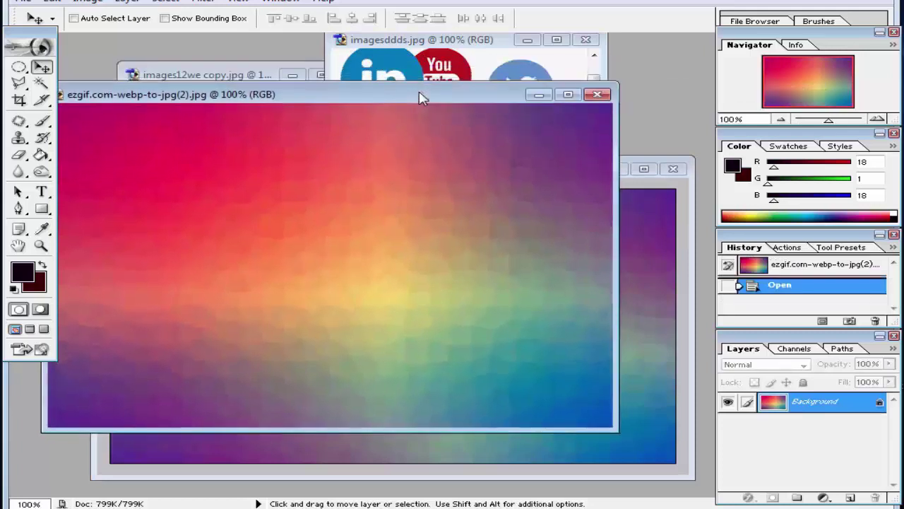
{"action": "left_click", "coordinate": [597, 94]}
{"action": "left_click_drag", "start_coordinate": [521, 167], "coordinate": [496, 77]}
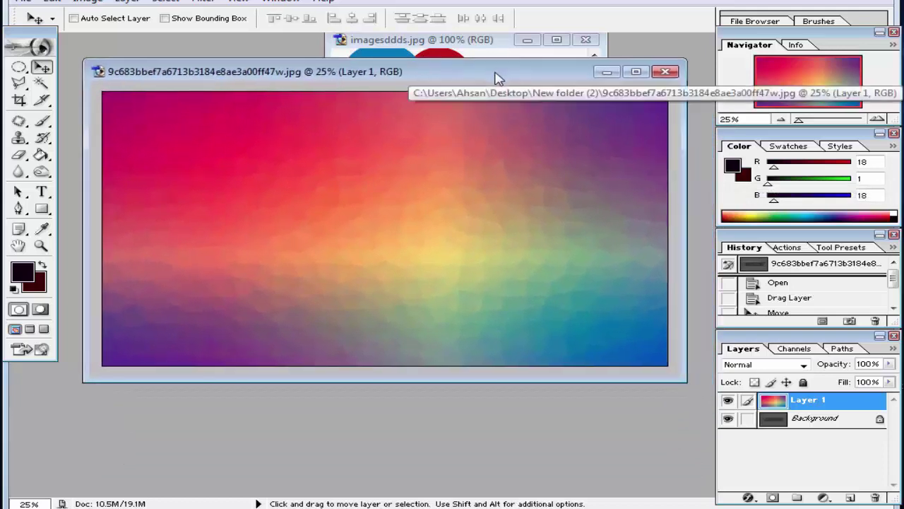
- Set the opacity of Layer 1 to 10% to preview the template beneath, and restore it to 100%
{"action": "right_click", "coordinate": [360, 186]}
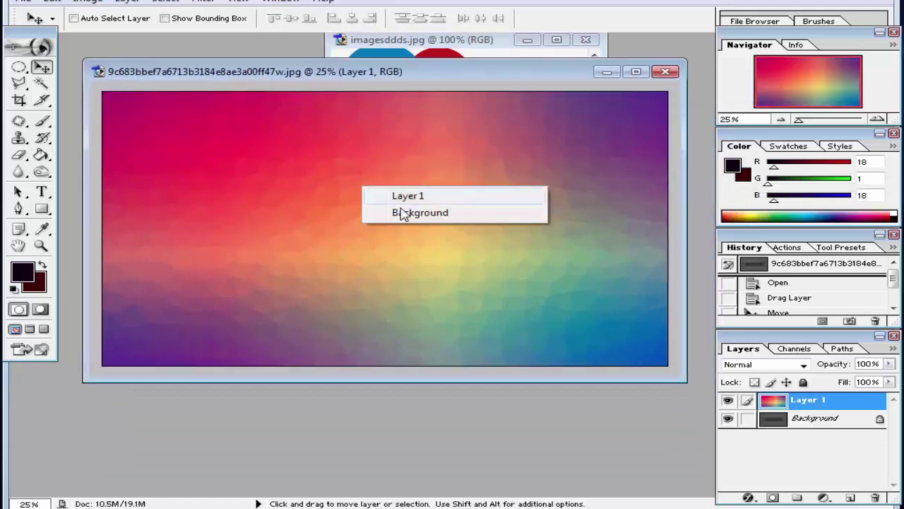
{"action": "left_click", "coordinate": [395, 196]}
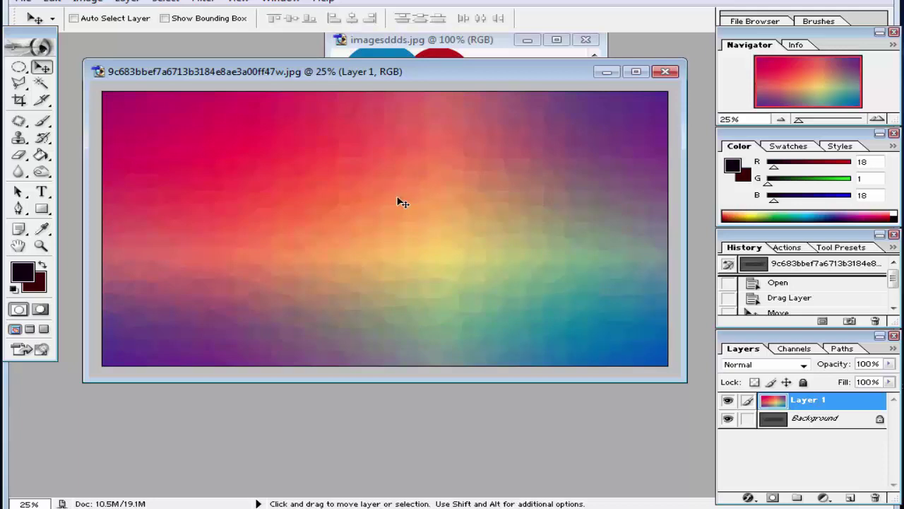
{"action": "key", "text": "1"}
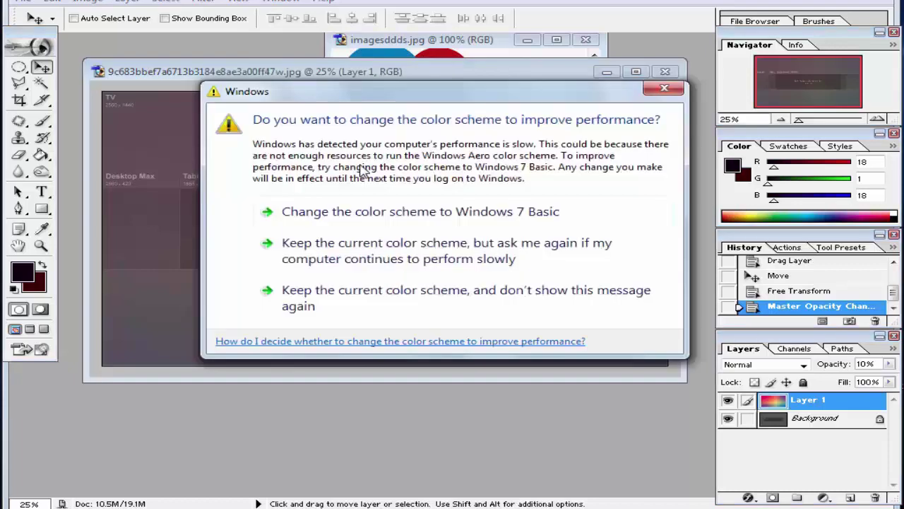
{"action": "left_click", "coordinate": [650, 90]}
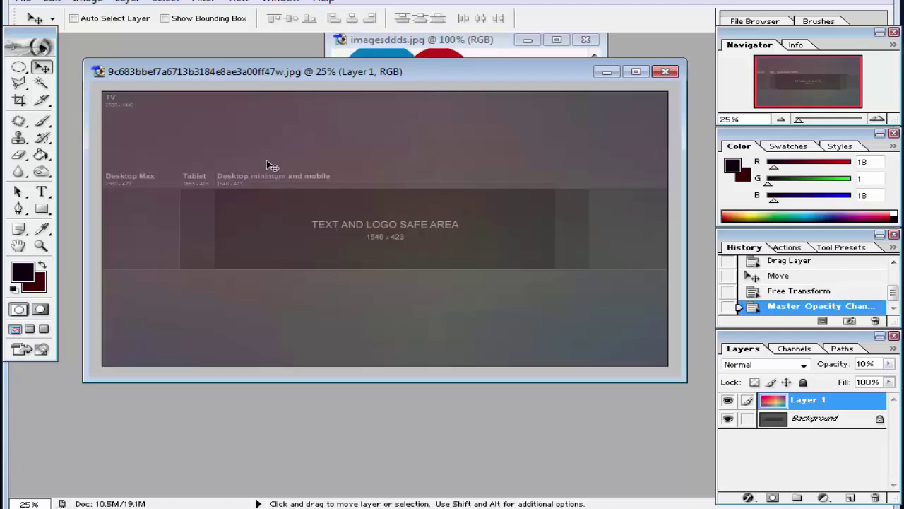
{"action": "key", "text": "0"}
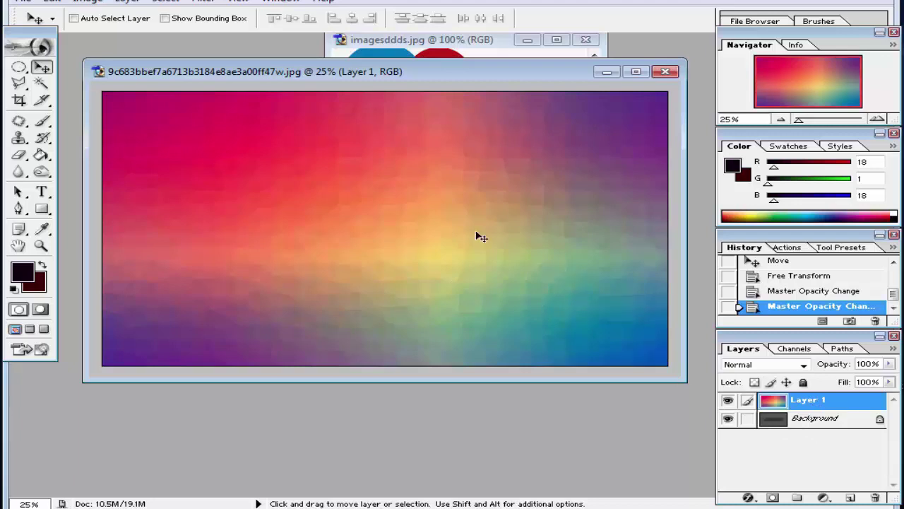
- Select the gradient layer, Layer 1, and set its opacity to 10%
{"action": "right_click", "coordinate": [290, 207]}
{"action": "left_click", "coordinate": [321, 221]}
{"action": "right_click", "coordinate": [237, 188]}
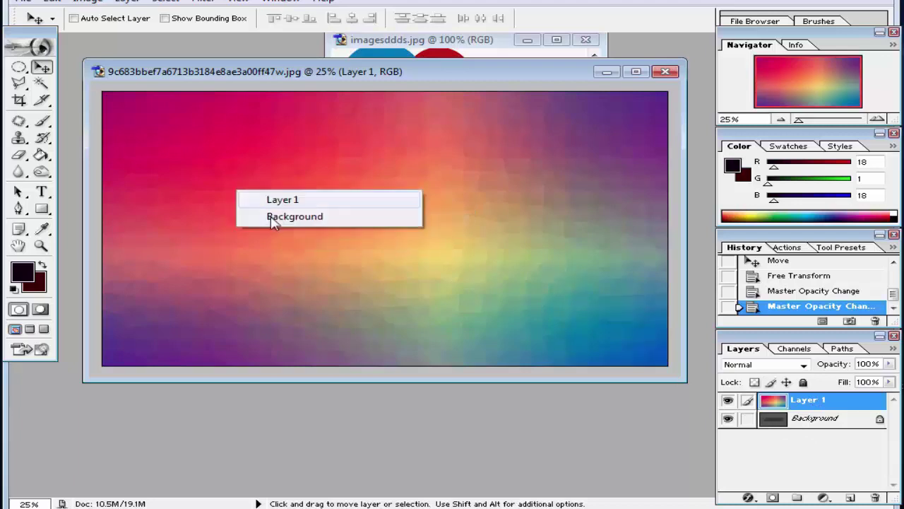
{"action": "left_click", "coordinate": [262, 201]}
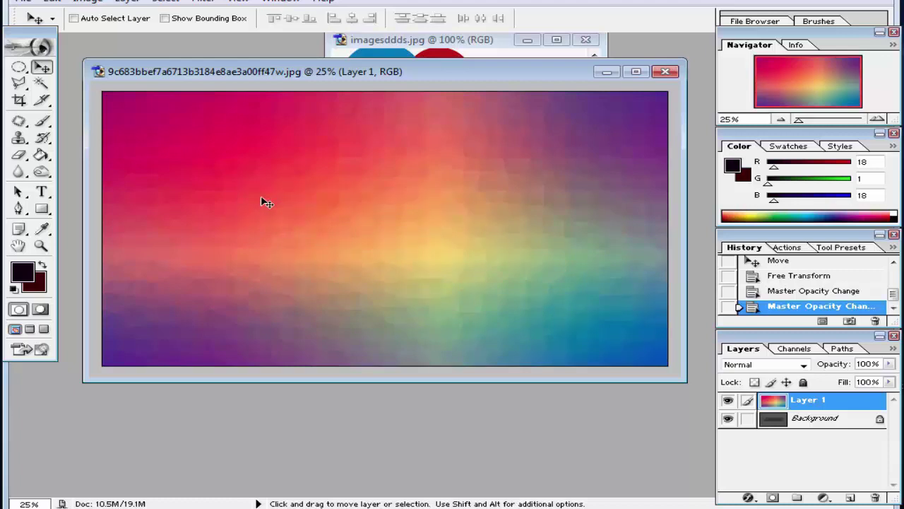
{"action": "key", "text": "1"}
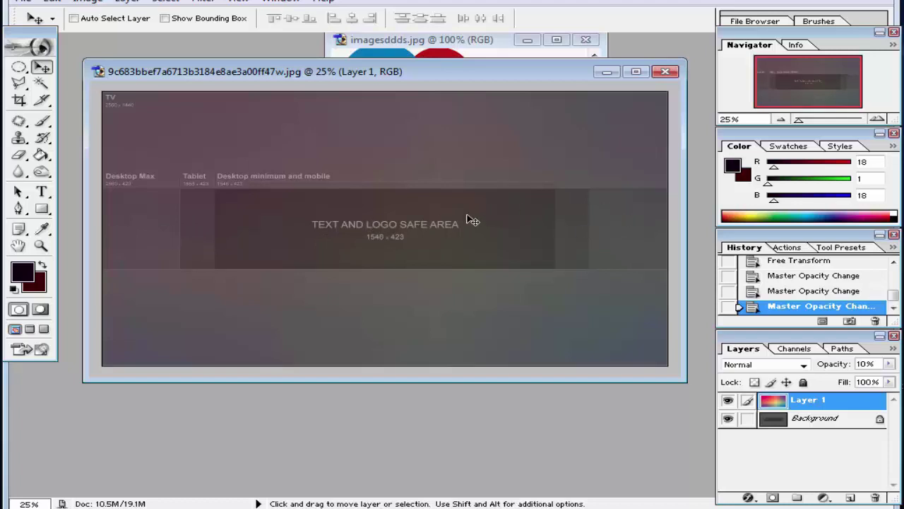
- Draw a rectangular selection over the full-width middle band of the template that contains the text and logo safe area
{"action": "left_click", "coordinate": [18, 69]}
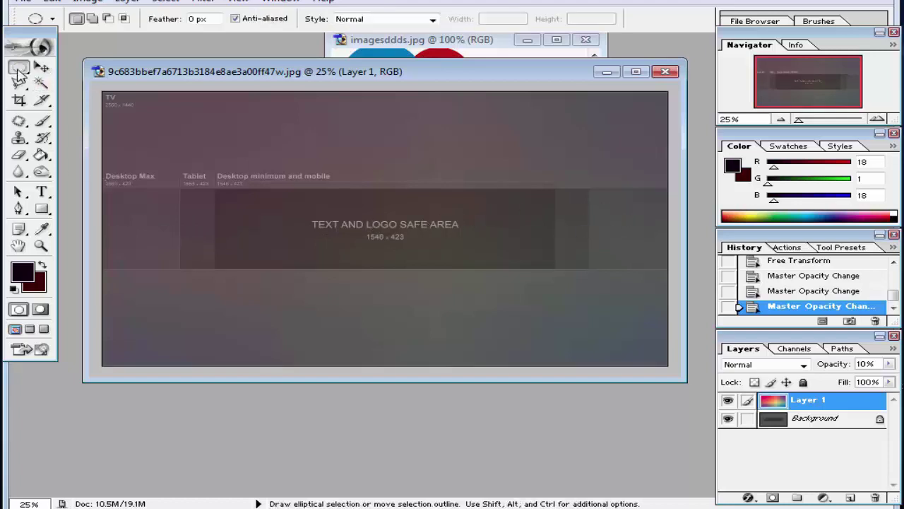
{"action": "left_click", "coordinate": [17, 72]}
{"action": "left_click", "coordinate": [60, 67]}
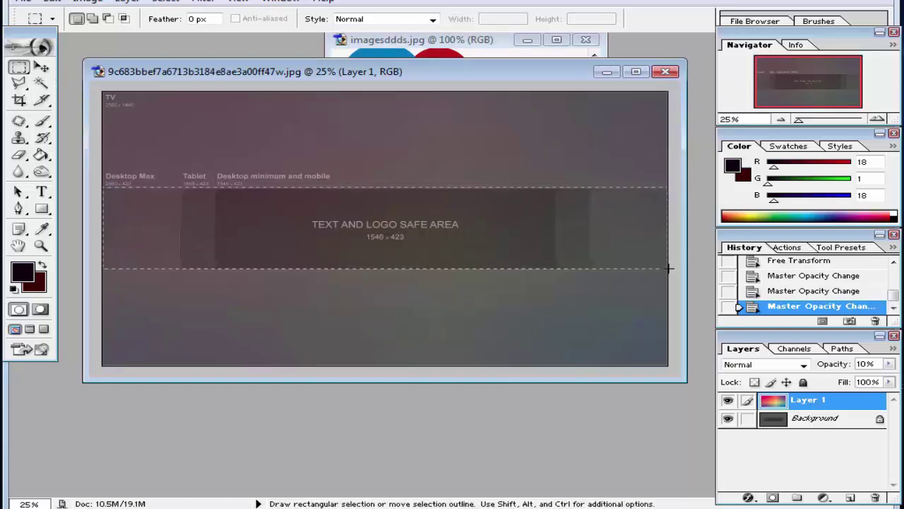
{"action": "left_click_drag", "start_coordinate": [668, 268], "coordinate": [667, 267]}
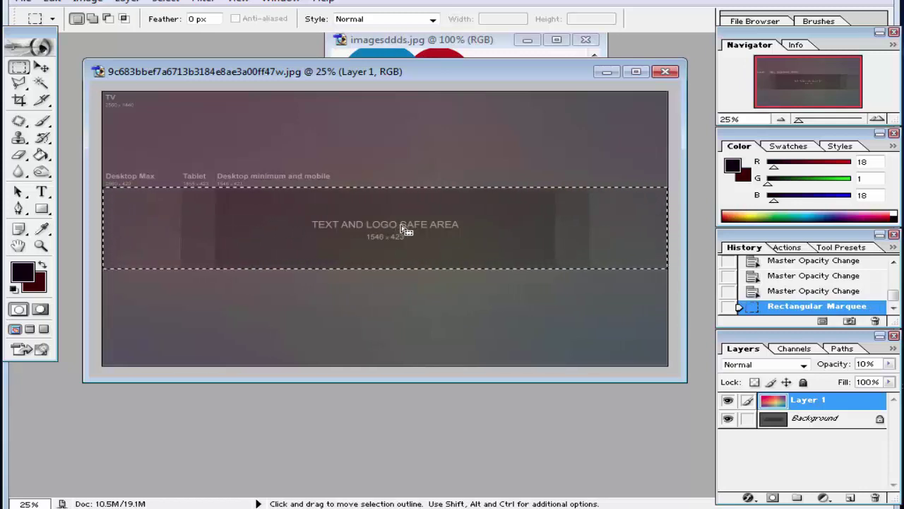
- Copy the selected middle band of Layer 1, clear it from the layer, and remove the selection
{"action": "key", "text": "ctrl"}
{"action": "key", "text": "Delete"}
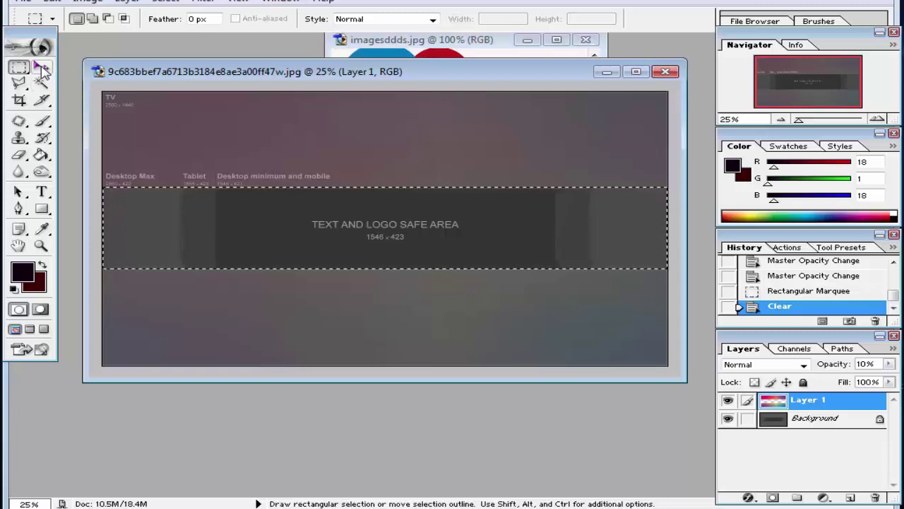
{"action": "left_click", "coordinate": [254, 242]}
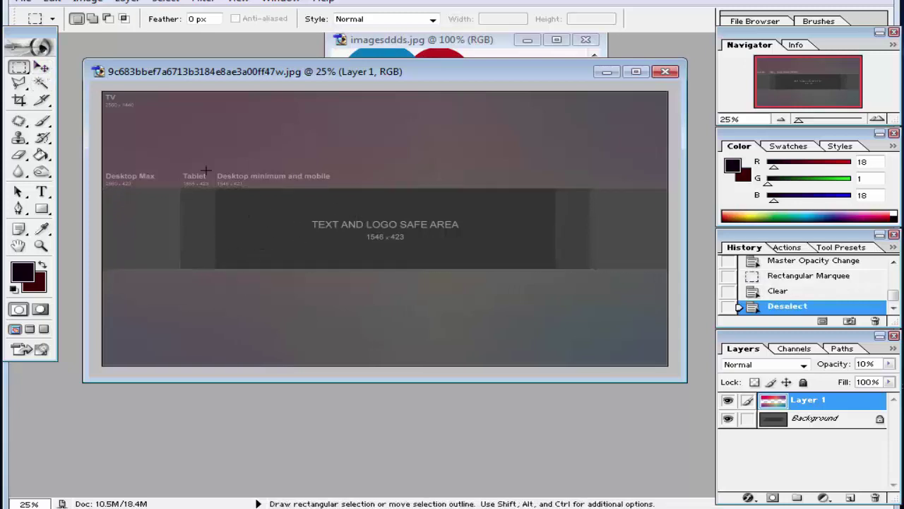
- Dismiss the Windows color scheme message, select the gradient layer, Layer 1, and set its opacity to 100%
{"action": "left_click", "coordinate": [41, 66]}
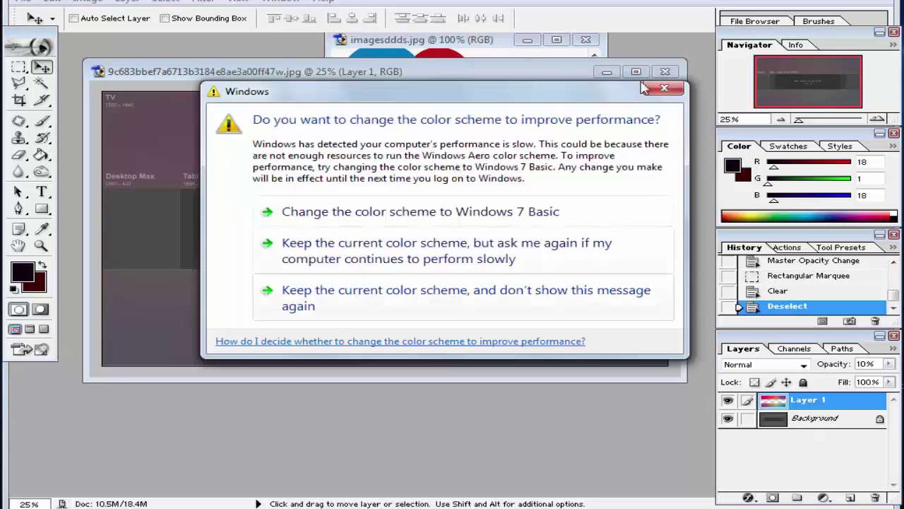
{"action": "left_click", "coordinate": [663, 88]}
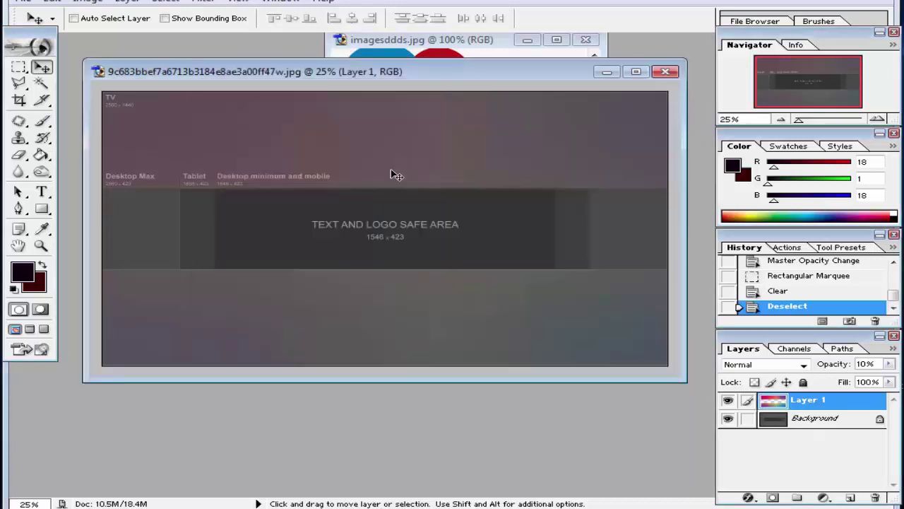
{"action": "right_click", "coordinate": [257, 142]}
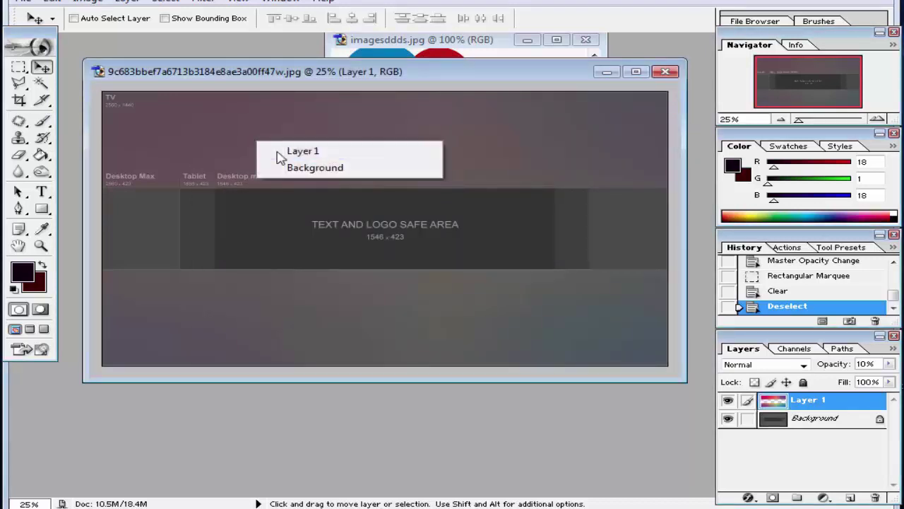
{"action": "left_click", "coordinate": [277, 152]}
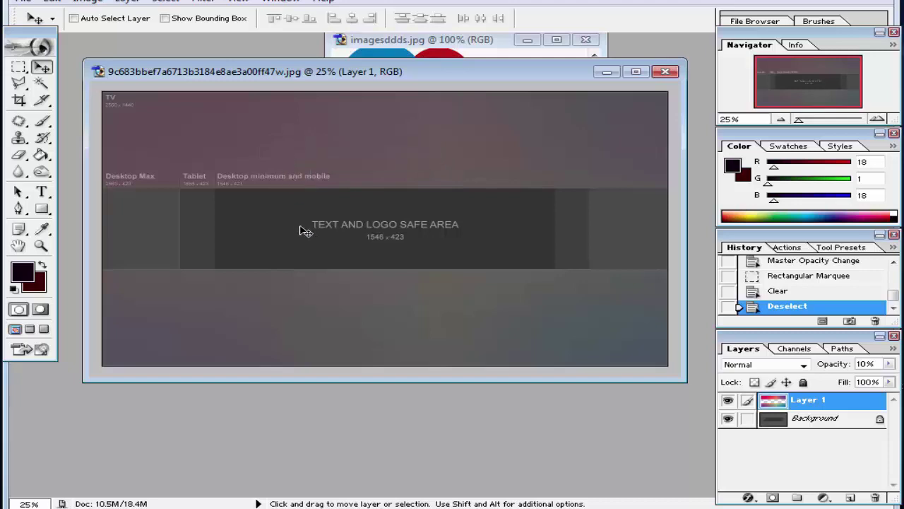
{"action": "right_click", "coordinate": [231, 135]}
{"action": "left_click", "coordinate": [258, 147]}
{"action": "key", "text": "0"}
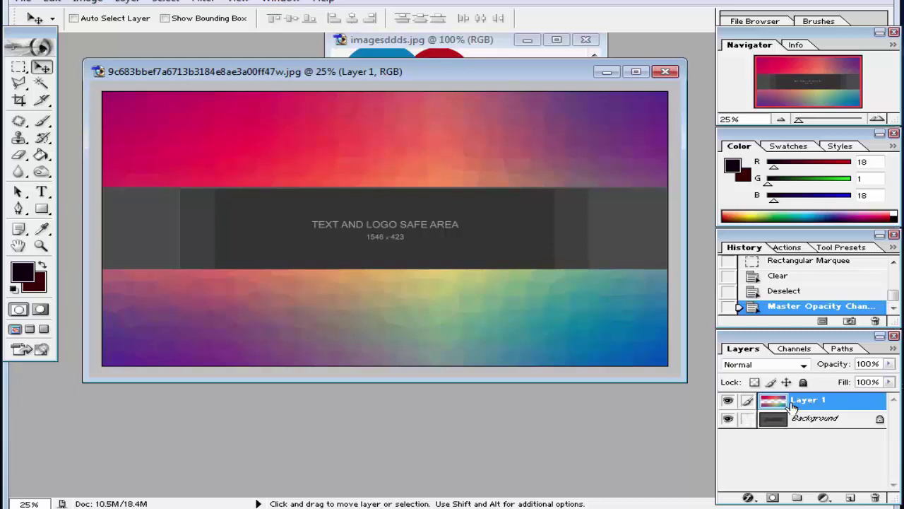
- Merge all visible layers and paste the copied gradient band as a new layer over the safe area
{"action": "key", "text": "shift"}
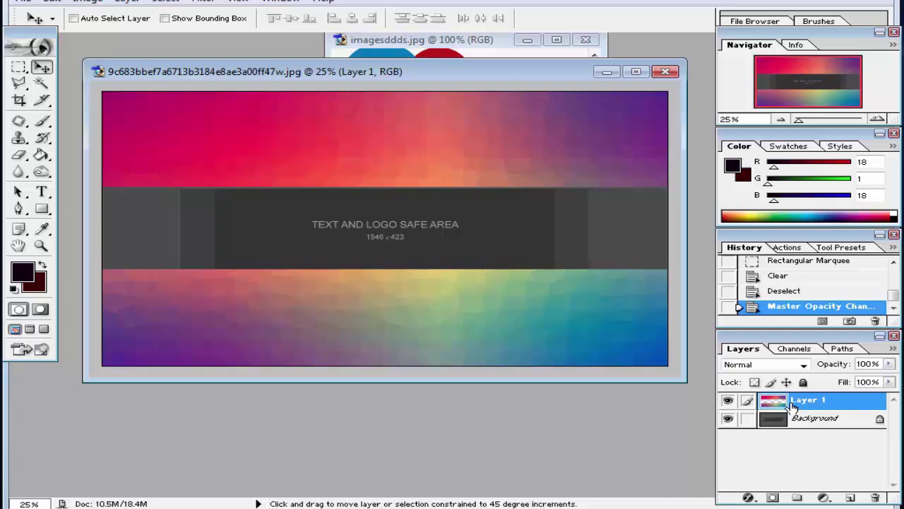
{"action": "key", "text": "ctrl+shift+e"}
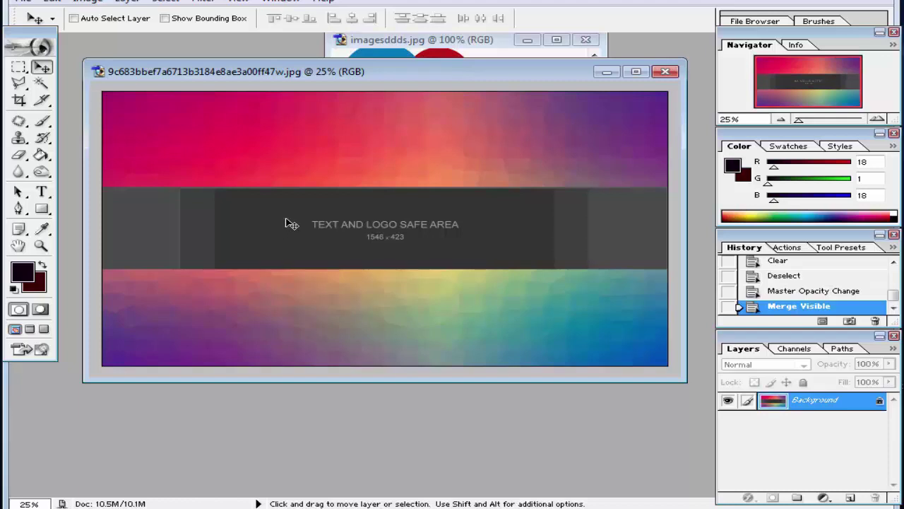
{"action": "key", "text": "ctrl+v"}
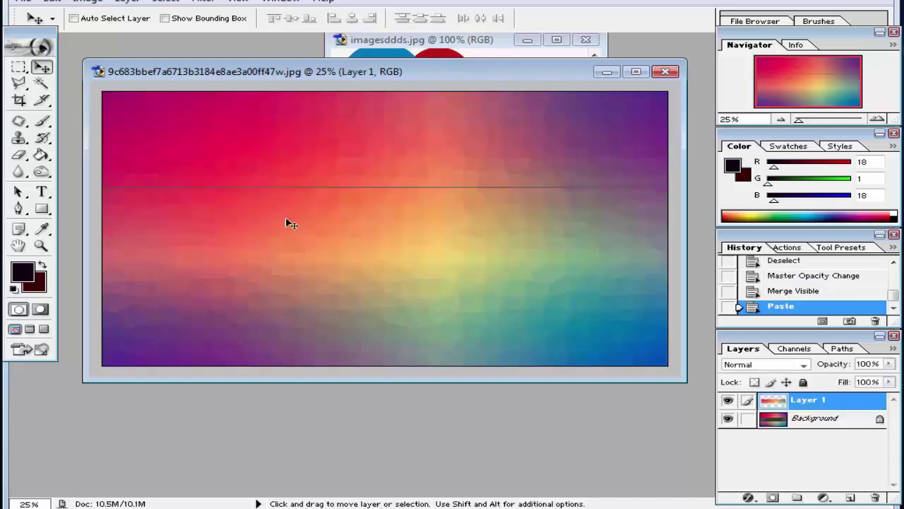
- Dismiss the Windows message, select the pasted band layer, and nudge it up to cover the thin dark line above it
{"action": "right_click", "coordinate": [417, 215]}
{"action": "left_click", "coordinate": [434, 225]}
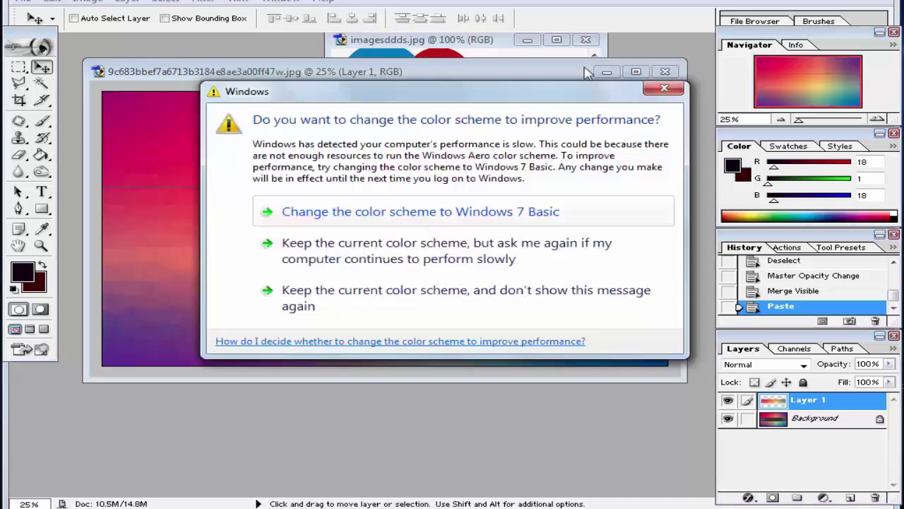
{"action": "left_click", "coordinate": [676, 89]}
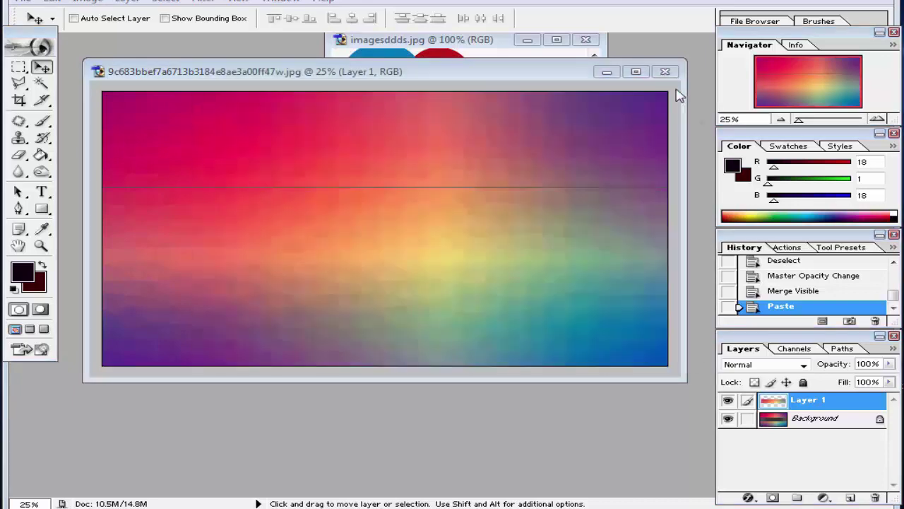
{"action": "right_click", "coordinate": [351, 223]}
{"action": "left_click", "coordinate": [378, 232]}
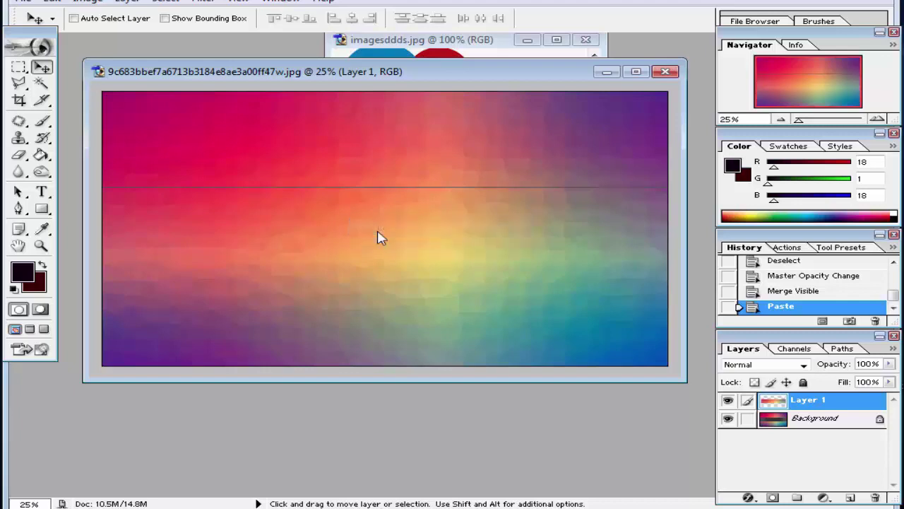
{"action": "key", "text": "Up"}
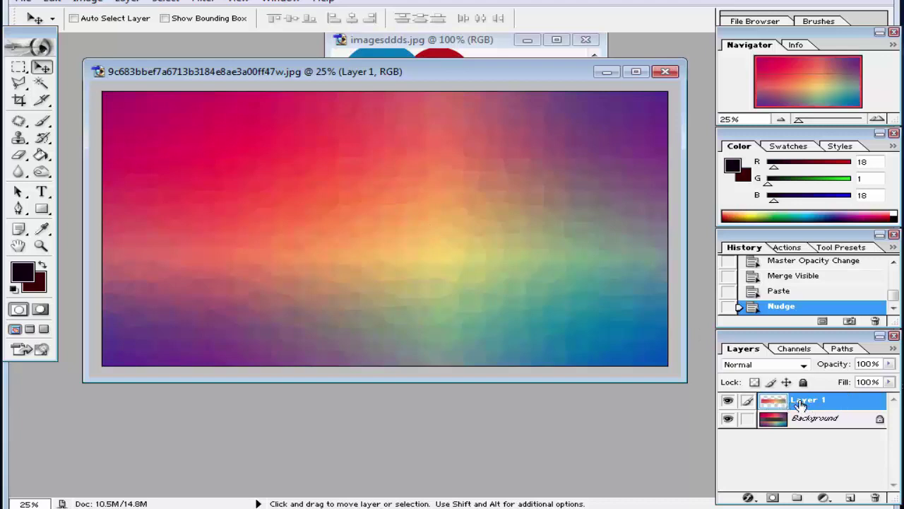
- Give the pasted band layer a 4 px outside stroke in near-white, FDFAFA, at 100% opacity
{"action": "right_click", "coordinate": [375, 219]}
{"action": "left_click", "coordinate": [396, 227]}
{"action": "right_click", "coordinate": [359, 216]}
{"action": "left_click", "coordinate": [386, 229]}
{"action": "left_click", "coordinate": [748, 498]}
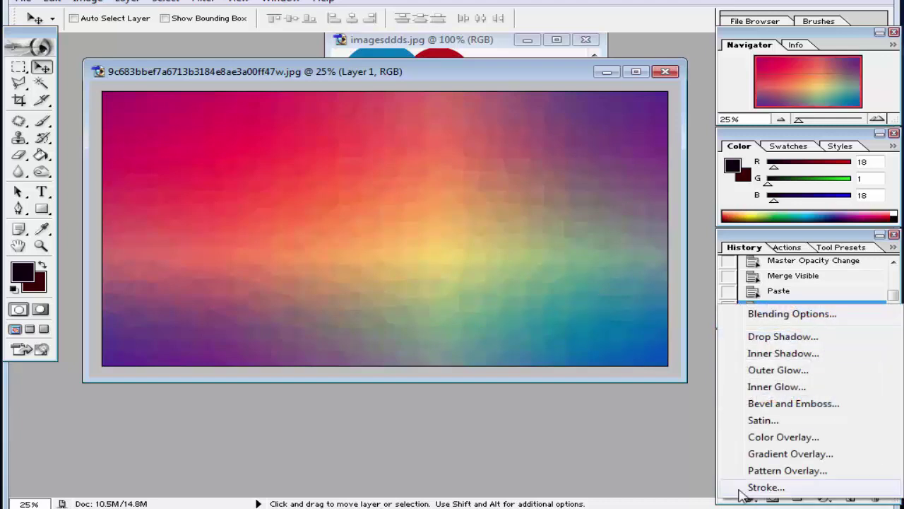
{"action": "left_click", "coordinate": [757, 488]}
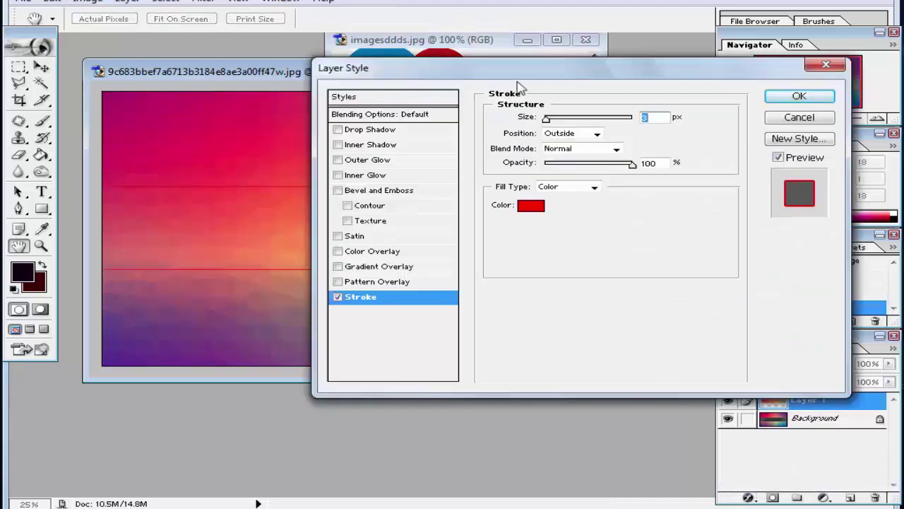
{"action": "left_click_drag", "start_coordinate": [516, 75], "coordinate": [558, 155]}
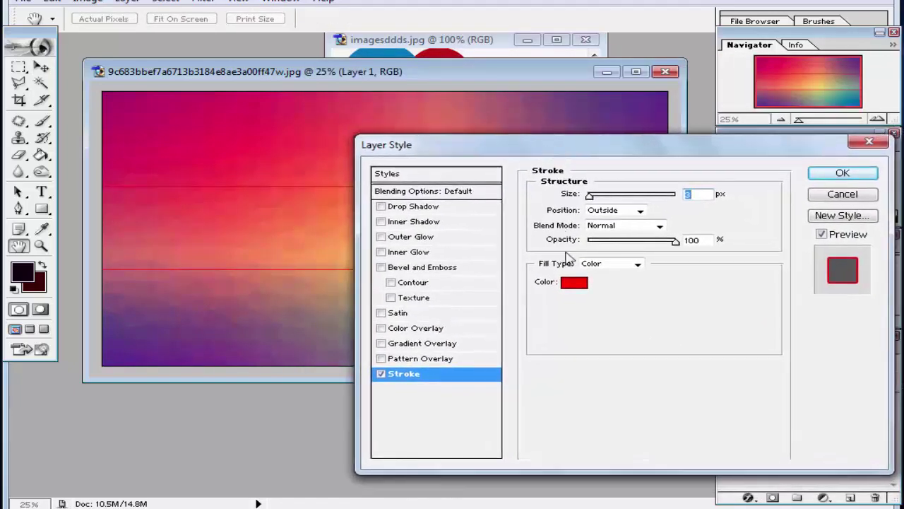
{"action": "left_click", "coordinate": [576, 283]}
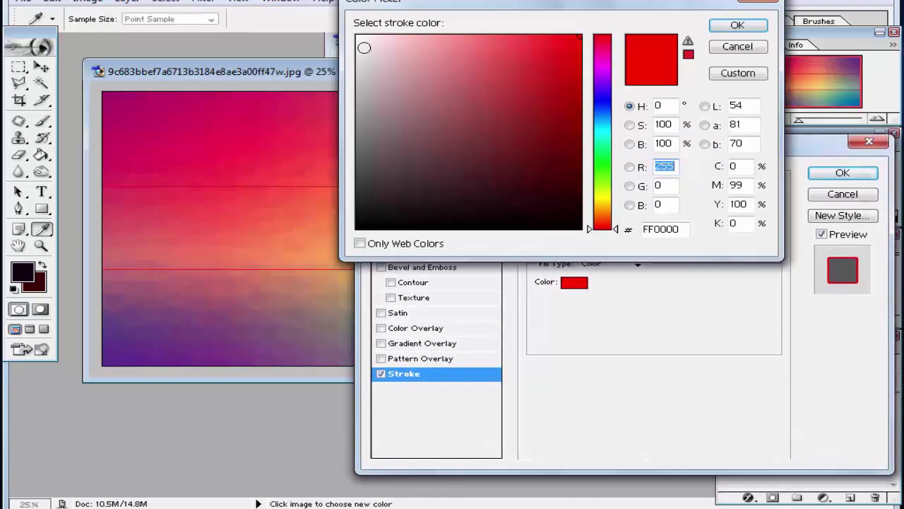
{"action": "left_click", "coordinate": [359, 36]}
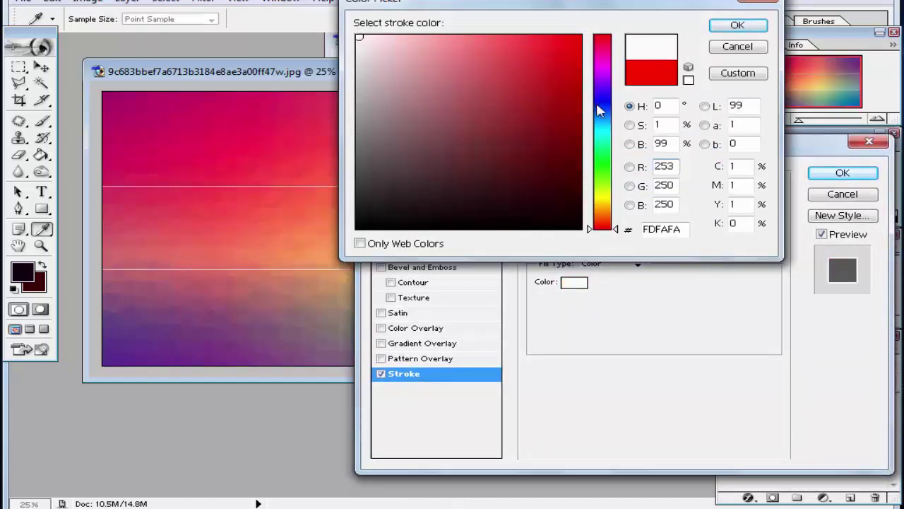
{"action": "left_click", "coordinate": [733, 28]}
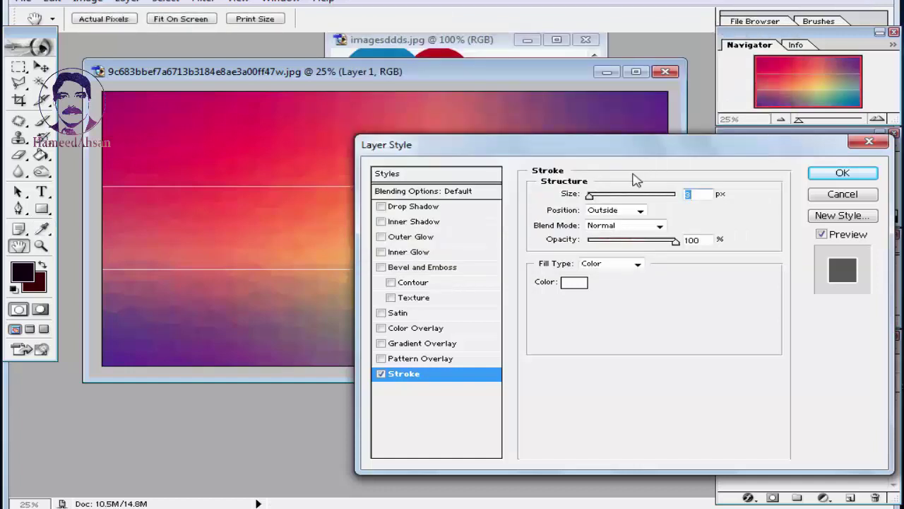
{"action": "left_click_drag", "start_coordinate": [596, 196], "coordinate": [591, 200]}
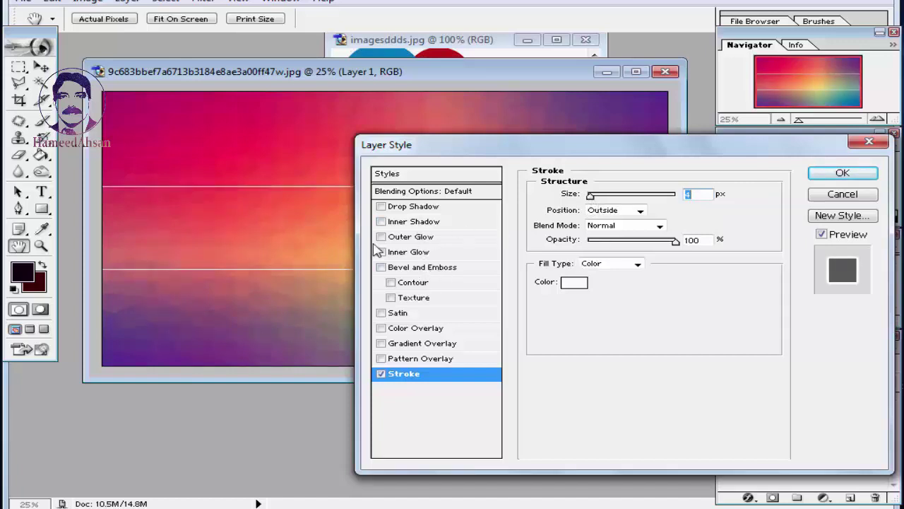
- Add a bright yellow outer glow to the band with 12% spread and a size of about 49 px, and apply the layer style
{"action": "left_click", "coordinate": [394, 237]}
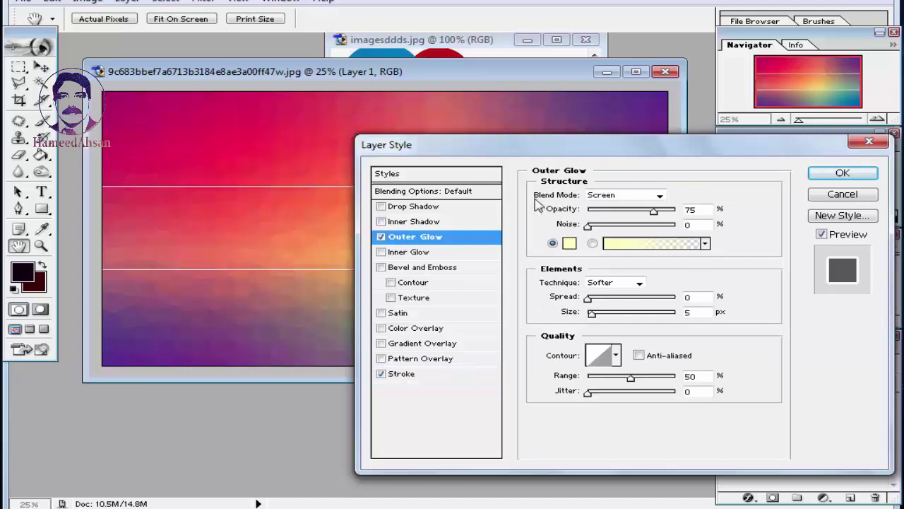
{"action": "left_click", "coordinate": [569, 243]}
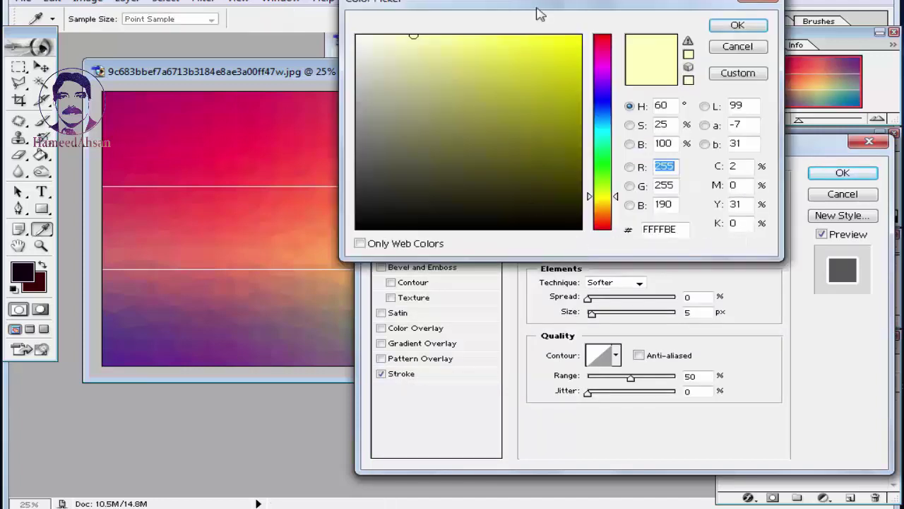
{"action": "left_click_drag", "start_coordinate": [574, 48], "coordinate": [579, 39]}
{"action": "left_click", "coordinate": [724, 29]}
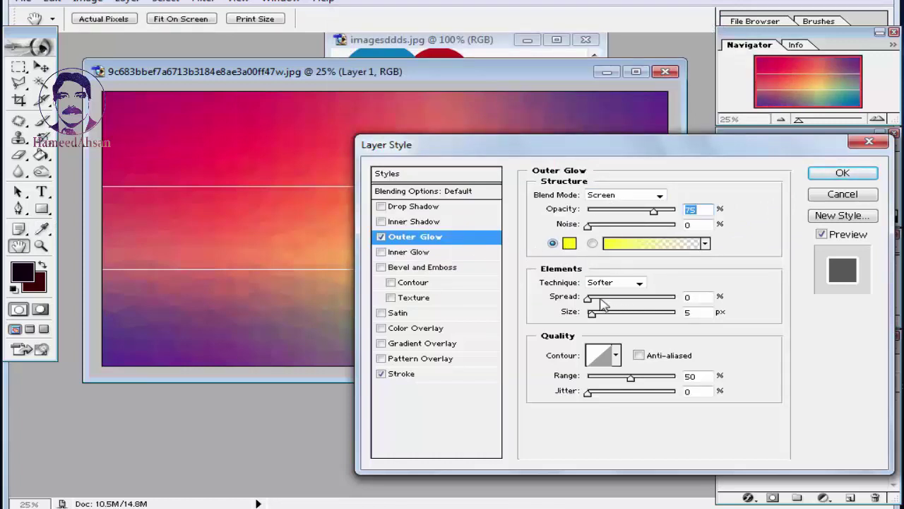
{"action": "left_click_drag", "start_coordinate": [589, 300], "coordinate": [608, 320]}
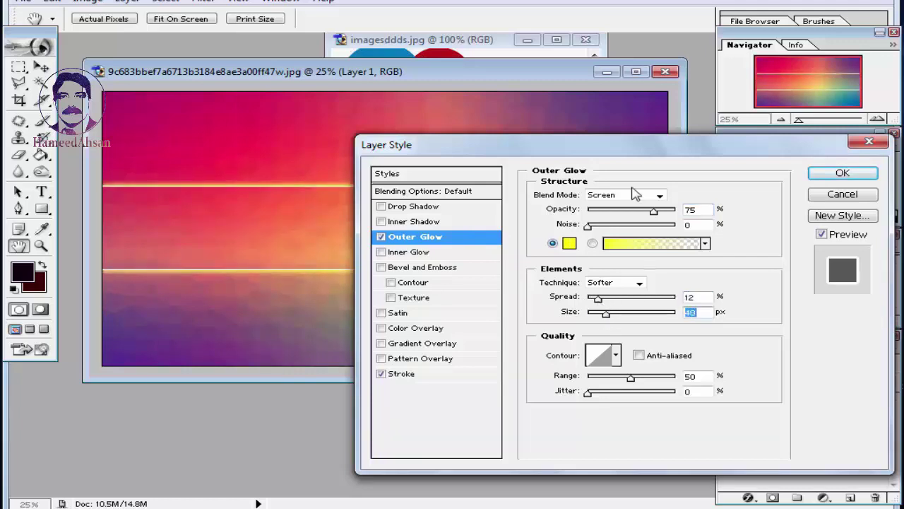
{"action": "left_click_drag", "start_coordinate": [619, 154], "coordinate": [494, 158]}
{"action": "left_click", "coordinate": [698, 177]}
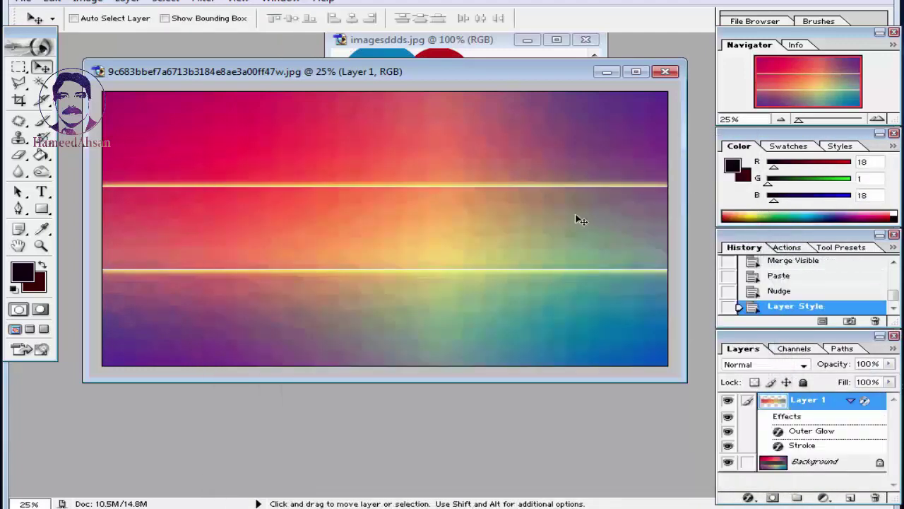
- Apply a Brightness/Contrast adjustment to the middle band layer with brightness +21 and contrast -69
{"action": "right_click", "coordinate": [333, 221]}
{"action": "left_click", "coordinate": [359, 230]}
{"action": "right_click", "coordinate": [299, 220]}
{"action": "right_click", "coordinate": [299, 218]}
{"action": "right_click", "coordinate": [295, 218]}
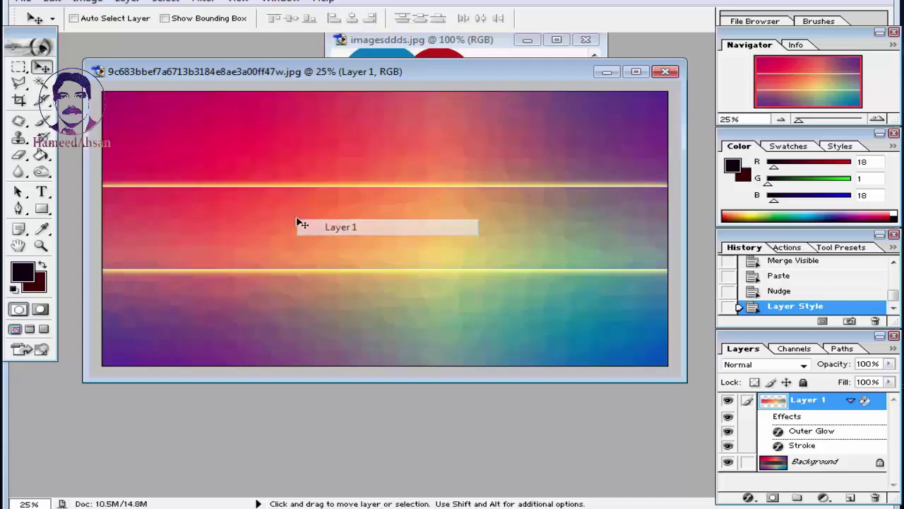
{"action": "left_click", "coordinate": [300, 226]}
{"action": "right_click", "coordinate": [302, 228]}
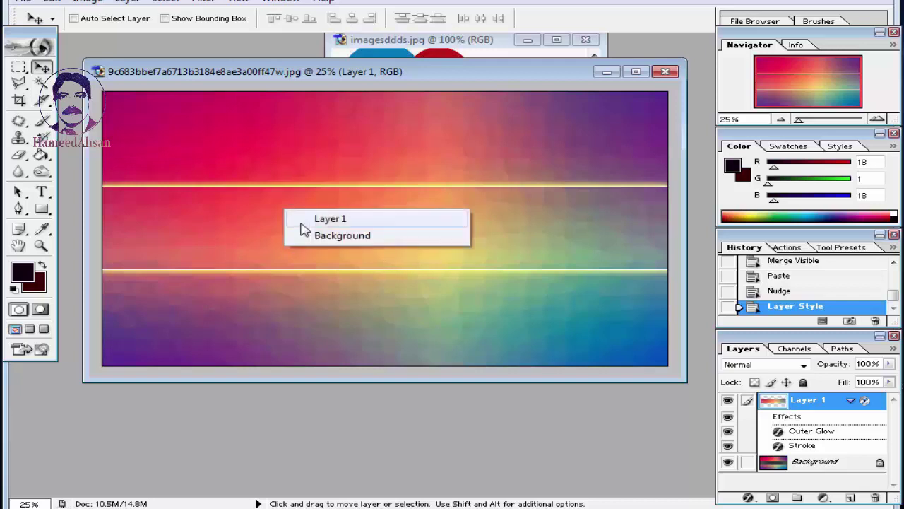
{"action": "left_click", "coordinate": [301, 227]}
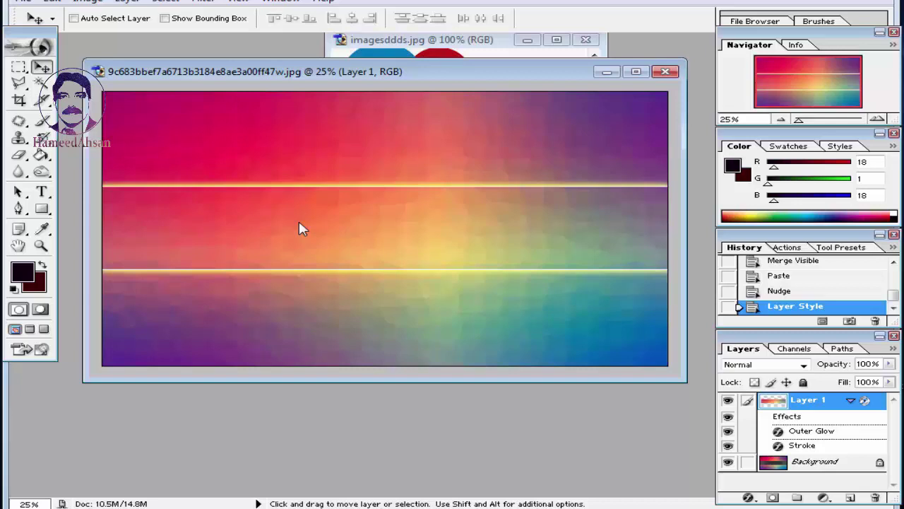
{"action": "key", "text": "alt"}
{"action": "key", "text": "alt+i"}
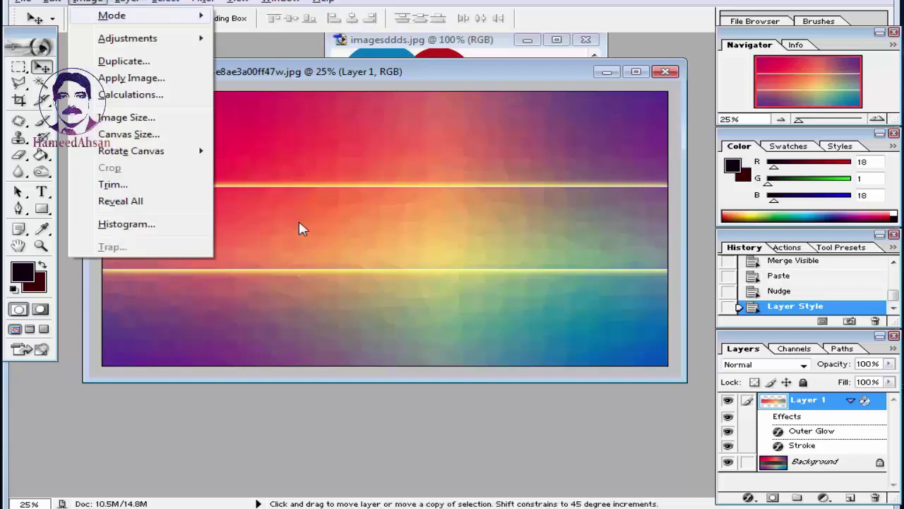
{"action": "key", "text": "a"}
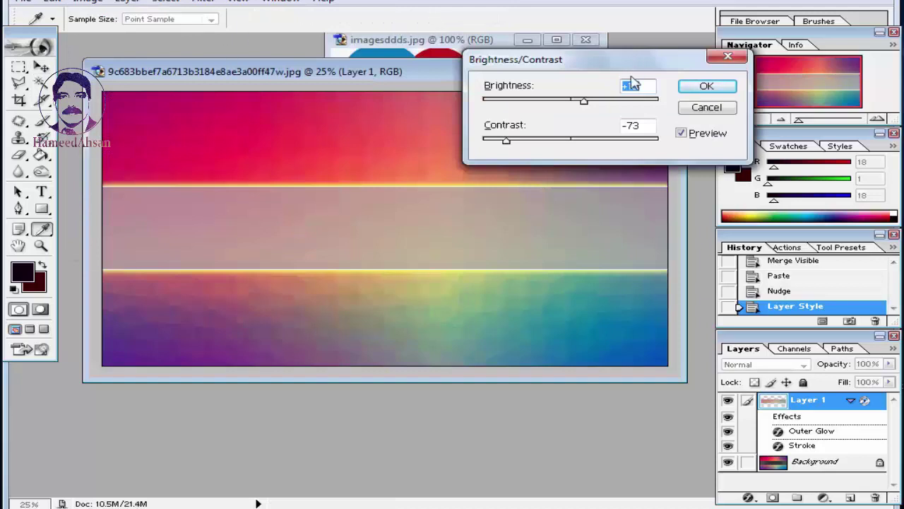
{"action": "left_click_drag", "start_coordinate": [621, 65], "coordinate": [546, 302]}
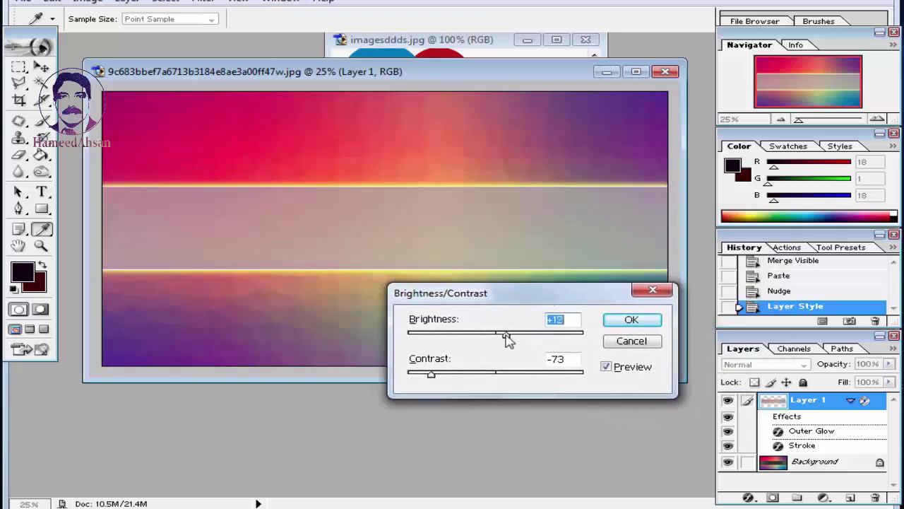
{"action": "left_click_drag", "start_coordinate": [509, 340], "coordinate": [497, 335]}
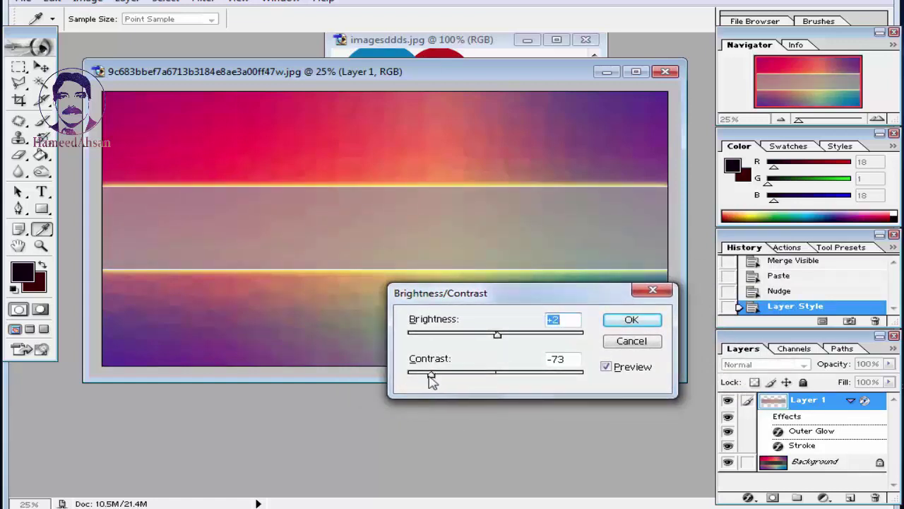
{"action": "mouse_move", "coordinate": [431, 375]}
{"action": "left_mouse_down"}
{"action": "mouse_move", "coordinate": [497, 377]}
{"action": "mouse_move", "coordinate": [434, 374]}
{"action": "left_mouse_up"}
{"action": "left_click_drag", "start_coordinate": [500, 337], "coordinate": [516, 337]}
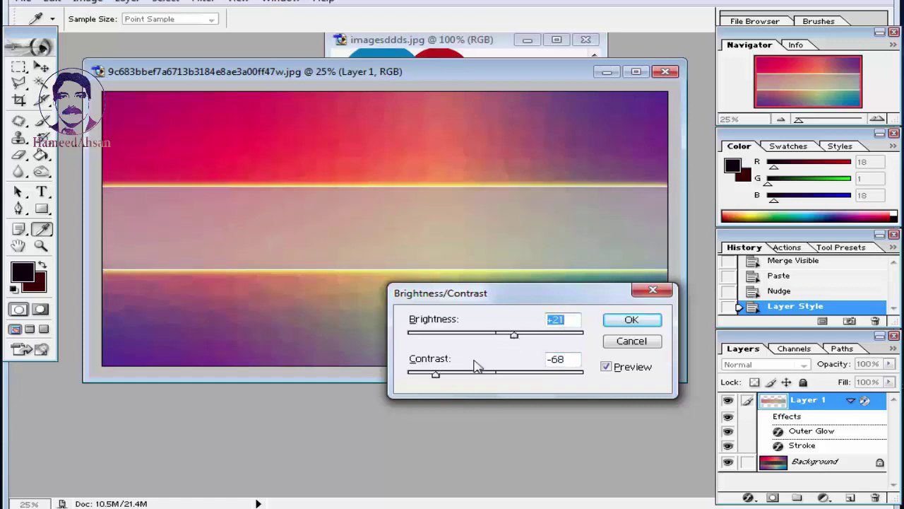
{"action": "left_click_drag", "start_coordinate": [434, 373], "coordinate": [438, 381]}
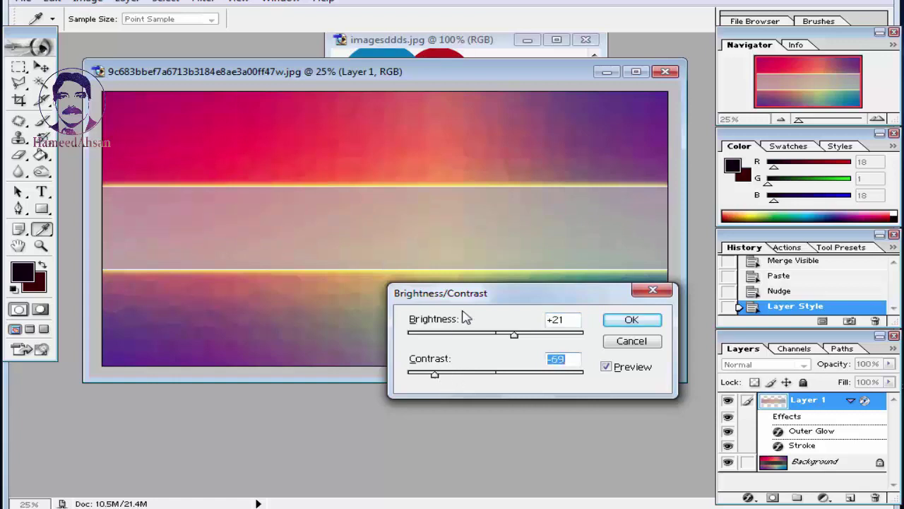
{"action": "left_click", "coordinate": [631, 320]}
{"action": "key", "text": "v"}
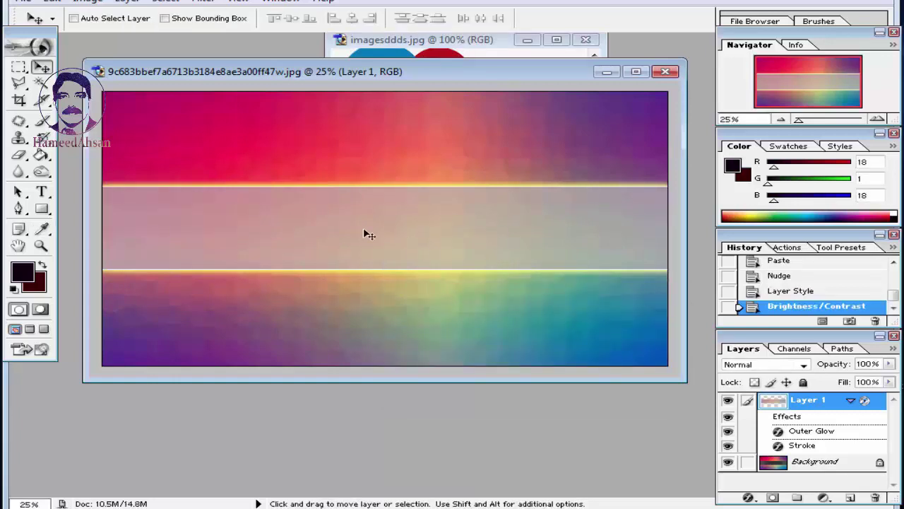
{"action": "right_click", "coordinate": [265, 224]}
{"action": "left_click", "coordinate": [316, 237]}
{"action": "right_click", "coordinate": [275, 214]}
{"action": "left_click", "coordinate": [302, 223]}
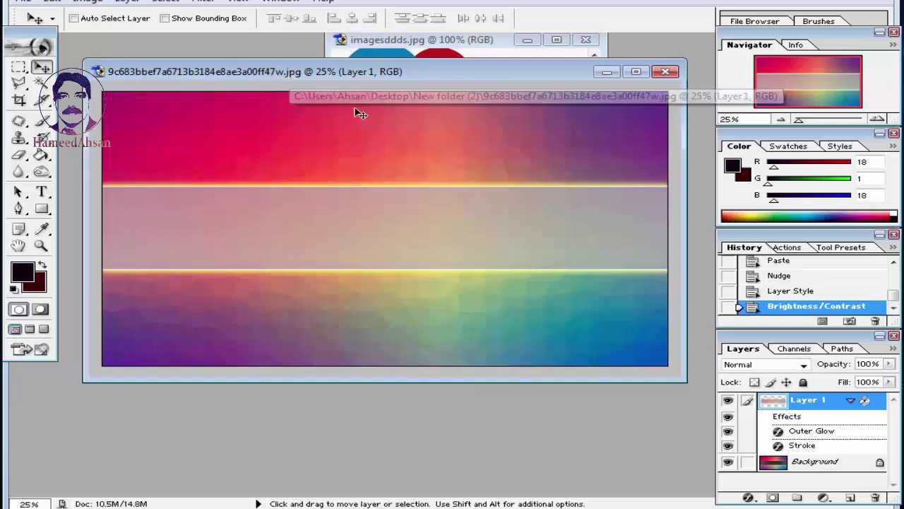
- In the portrait photo images12we copy.jpg, replace the existing selection with a new elliptical one and nudge it into place around the head and shoulders
{"action": "left_click_drag", "start_coordinate": [309, 71], "coordinate": [360, 152]}
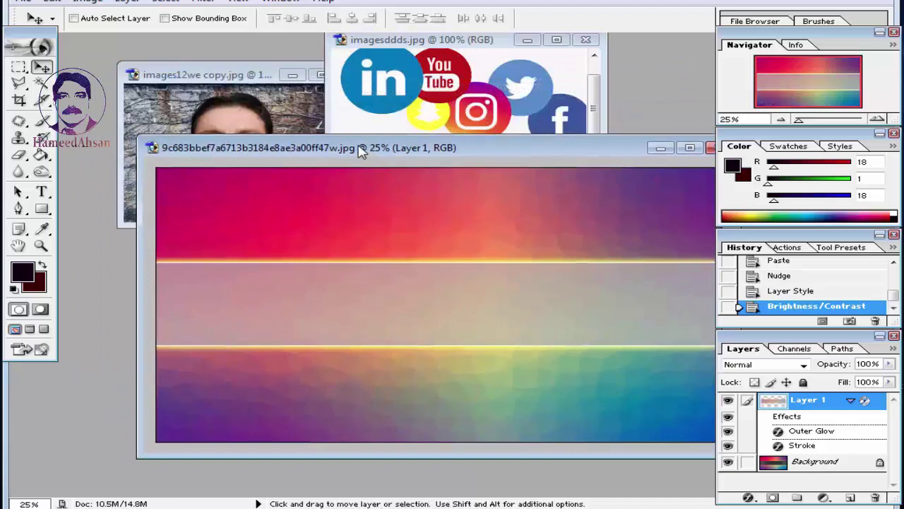
{"action": "left_click", "coordinate": [262, 117]}
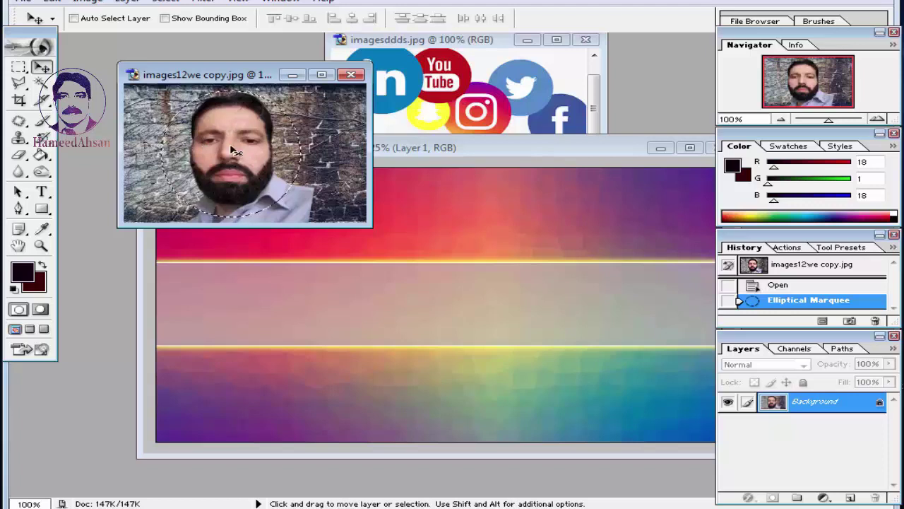
{"action": "left_click_drag", "start_coordinate": [19, 67], "coordinate": [78, 81]}
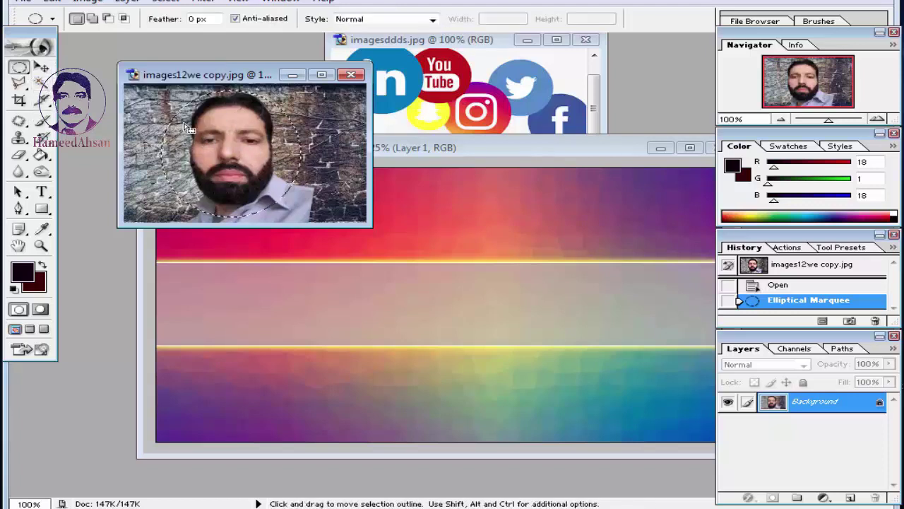
{"action": "left_click", "coordinate": [210, 136]}
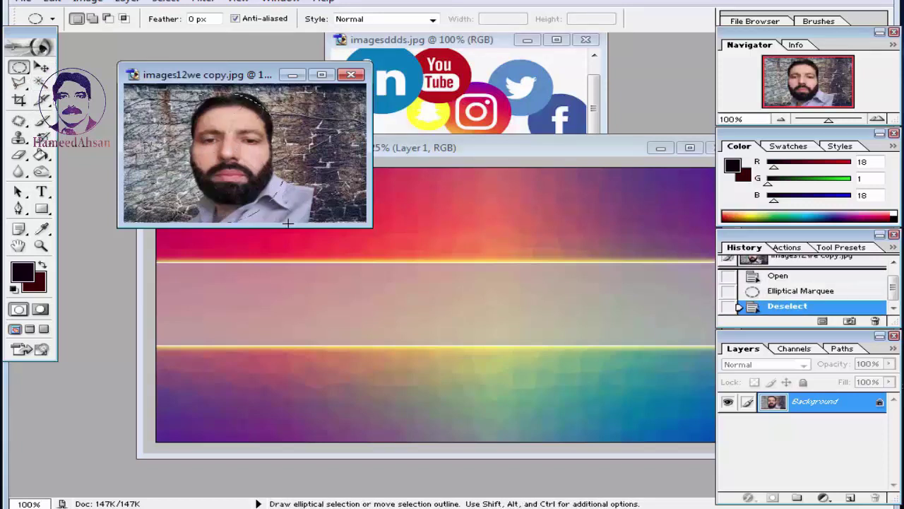
{"action": "left_click_drag", "start_coordinate": [288, 224], "coordinate": [290, 223]}
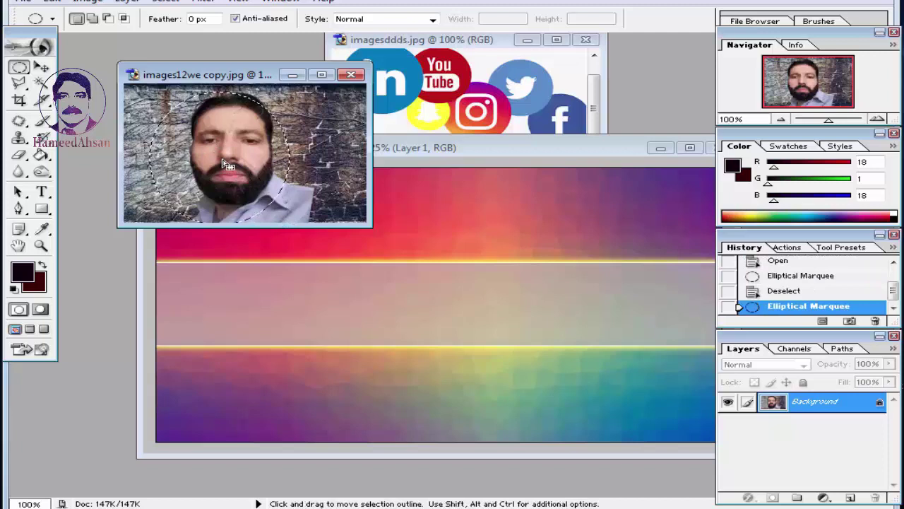
{"action": "key", "text": "Down"}
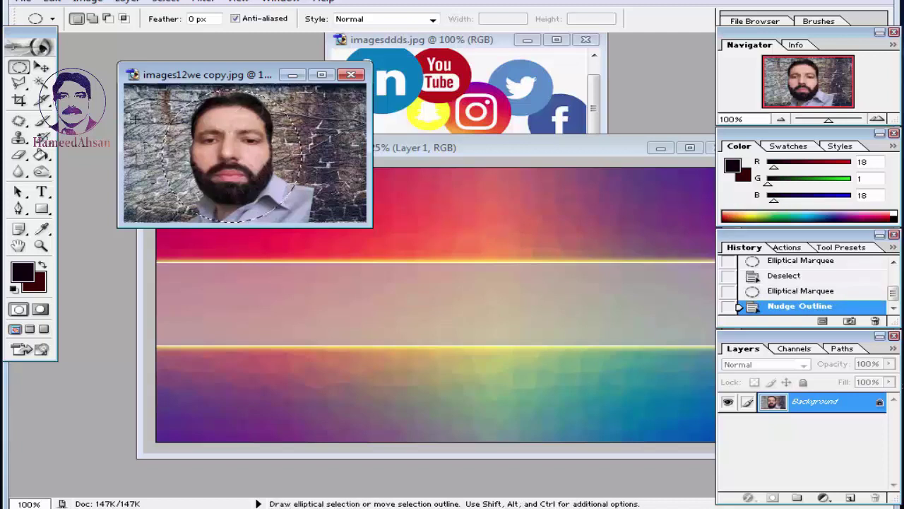
- Move the elliptical portrait selection into the banner document, placing it on the middle band as a new layer
{"action": "left_click", "coordinate": [41, 67]}
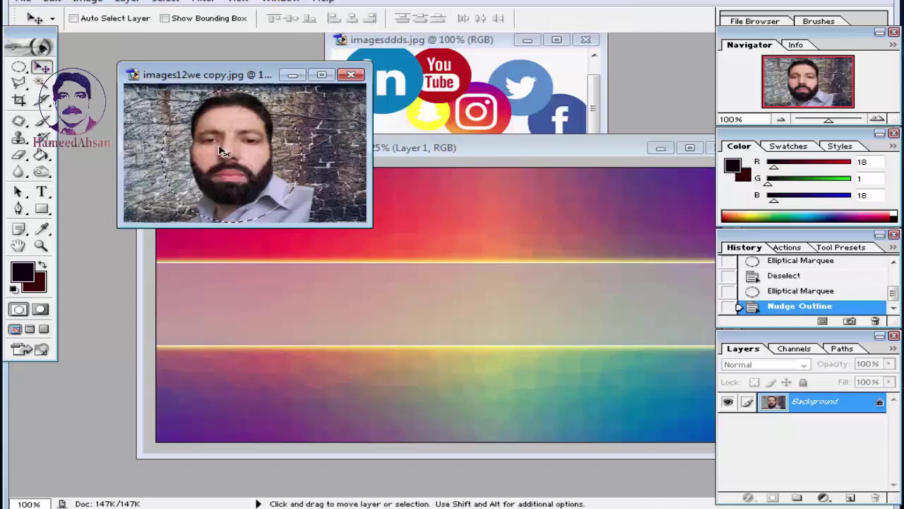
{"action": "left_click_drag", "start_coordinate": [240, 177], "coordinate": [494, 313]}
{"action": "left_click_drag", "start_coordinate": [499, 148], "coordinate": [441, 83]}
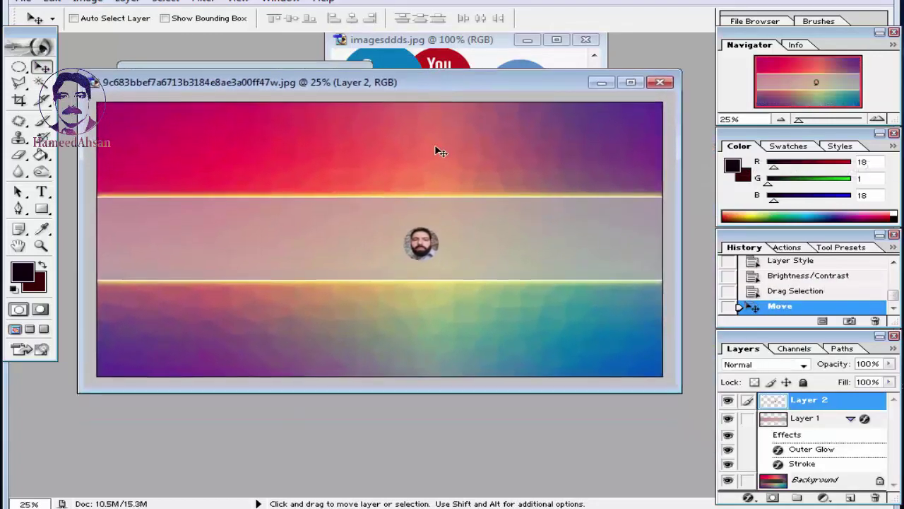
- Enlarge the portrait cutout to about 258.5% width and 234.9% height, and center it vertically within the band
{"action": "right_click", "coordinate": [415, 241]}
{"action": "left_click", "coordinate": [423, 247]}
{"action": "key", "text": "ctrl+t"}
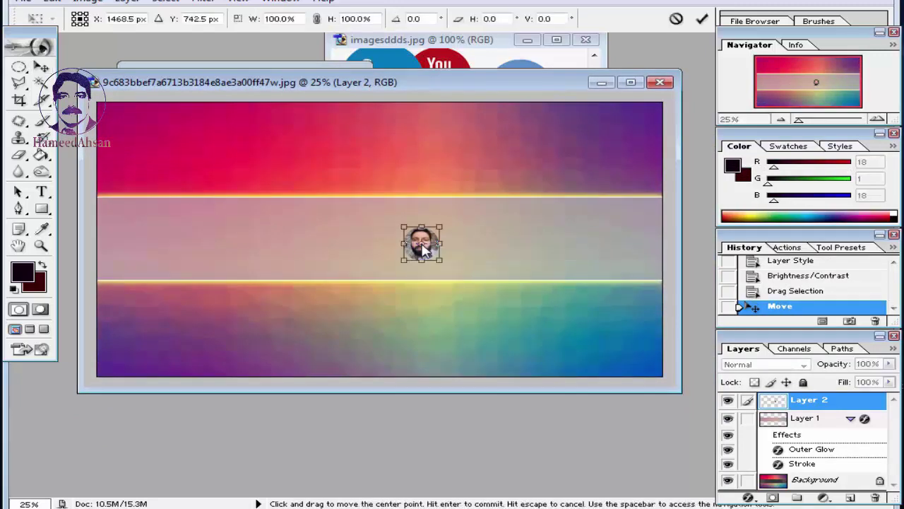
{"action": "left_click_drag", "start_coordinate": [404, 227], "coordinate": [348, 182]}
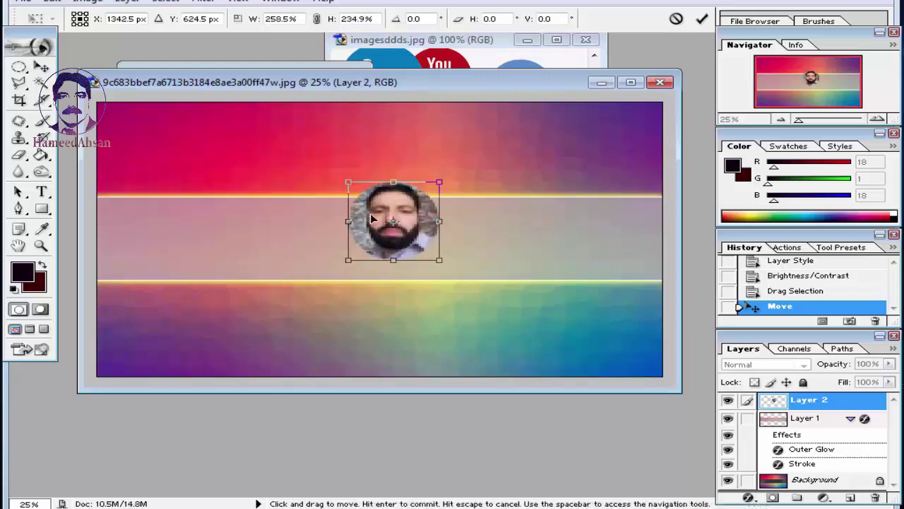
{"action": "key", "text": "Return"}
{"action": "left_click_drag", "start_coordinate": [373, 216], "coordinate": [366, 229]}
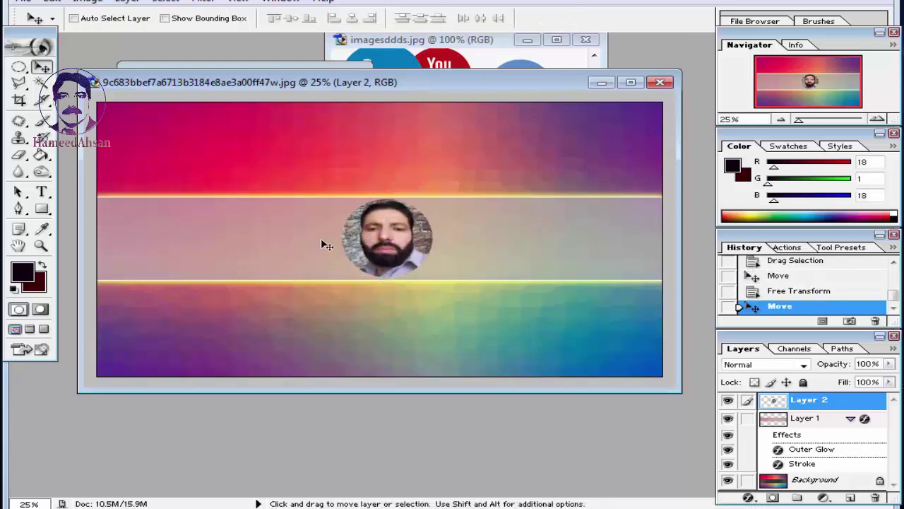
- Lower the middle band layer's opacity to 10% to check the portrait against the template's safe area, and restore it to 100%
{"action": "right_click", "coordinate": [225, 219]}
{"action": "left_click", "coordinate": [246, 224]}
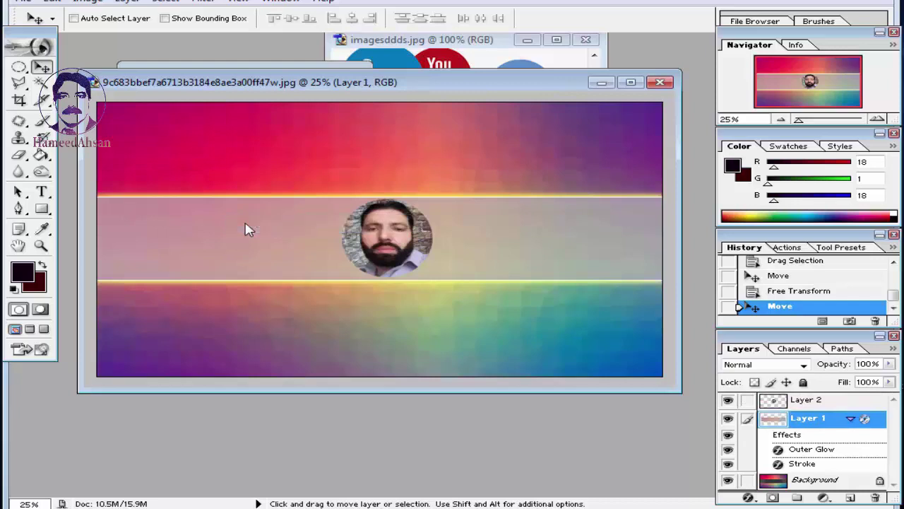
{"action": "key", "text": "1"}
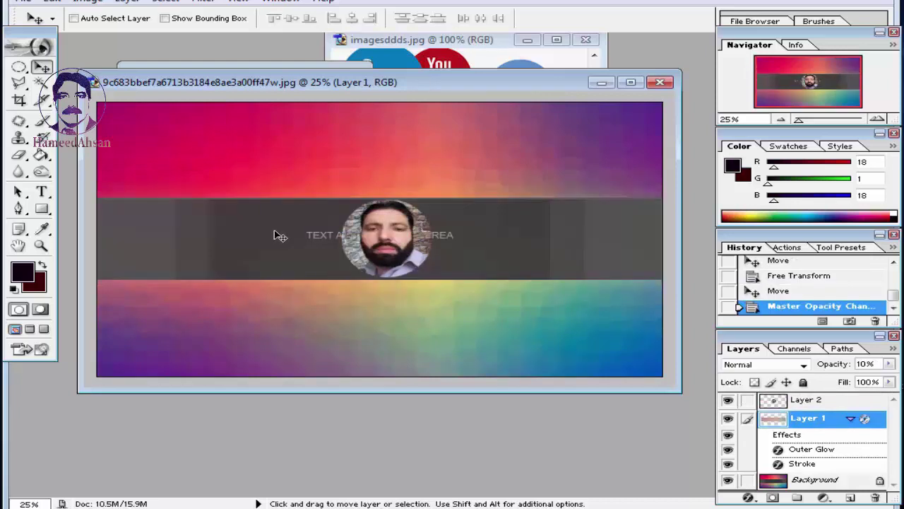
{"action": "right_click", "coordinate": [379, 243]}
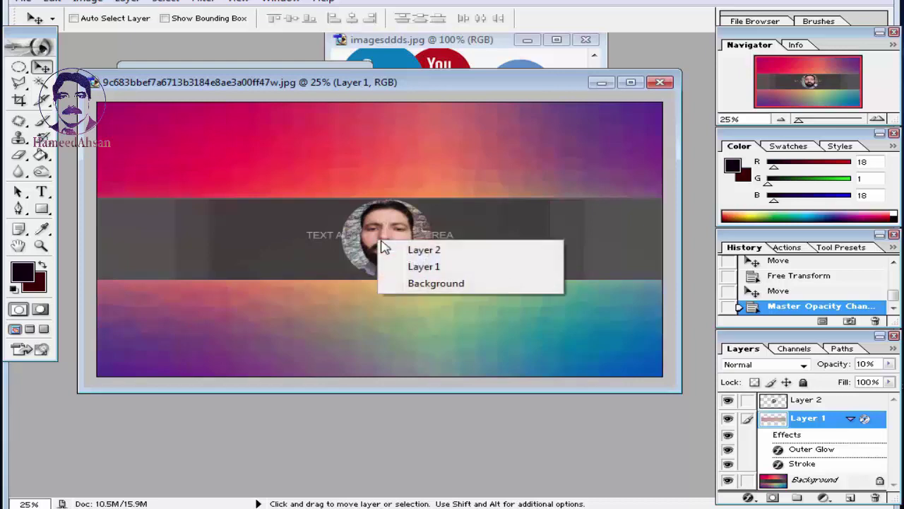
{"action": "left_click", "coordinate": [394, 250]}
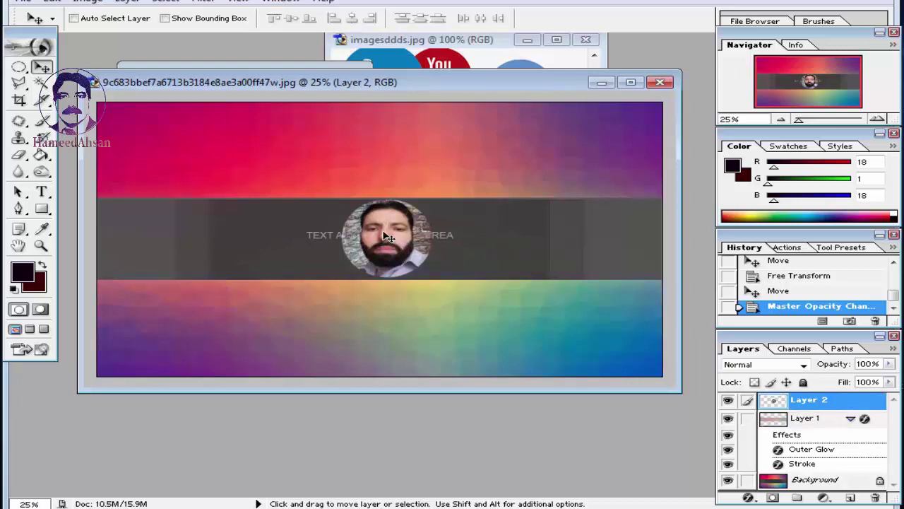
{"action": "right_click", "coordinate": [258, 235]}
{"action": "left_click", "coordinate": [262, 242]}
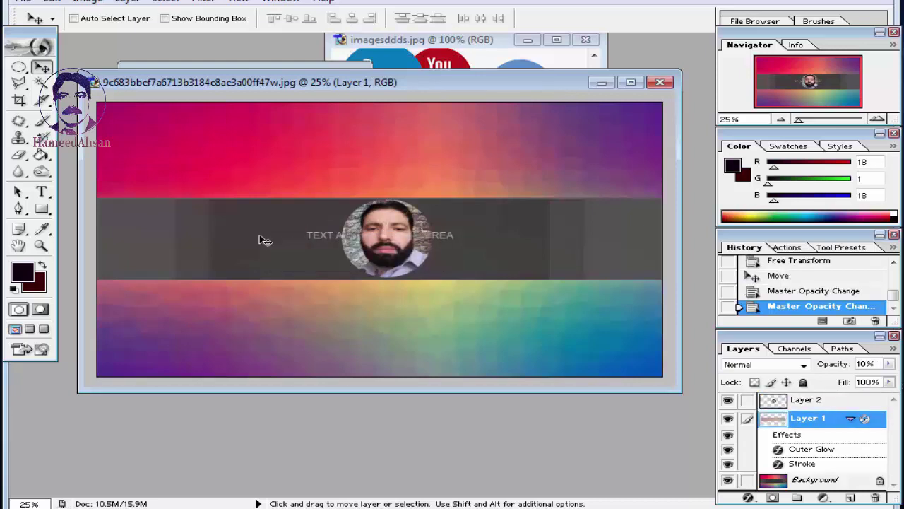
{"action": "key", "text": "0"}
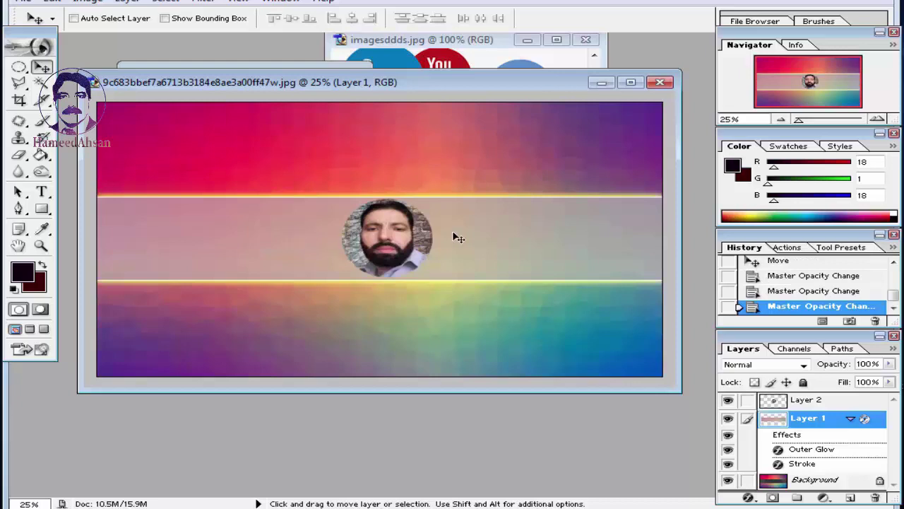
- Scale the portrait layer down to about 92.2% width and 96.1% height so it fits inside the glowing band edges
{"action": "right_click", "coordinate": [407, 236]}
{"action": "left_click", "coordinate": [409, 244]}
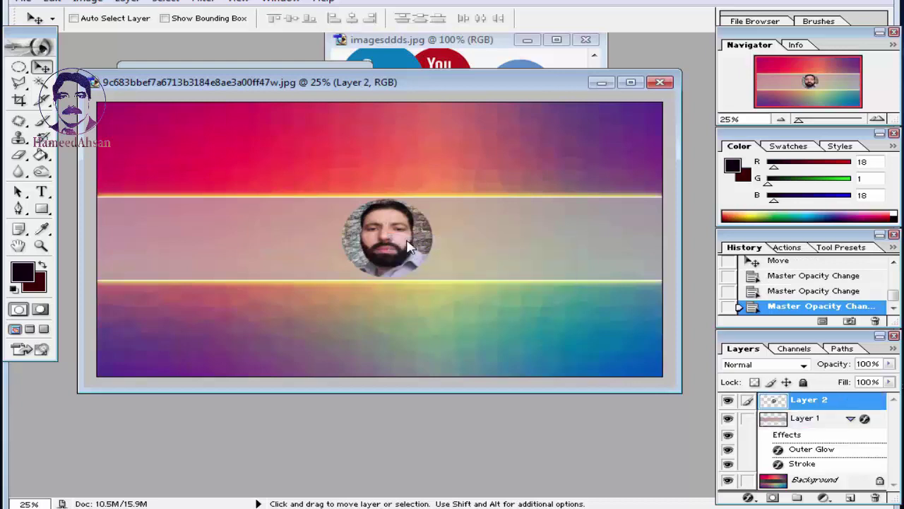
{"action": "key", "text": "ctrl+t"}
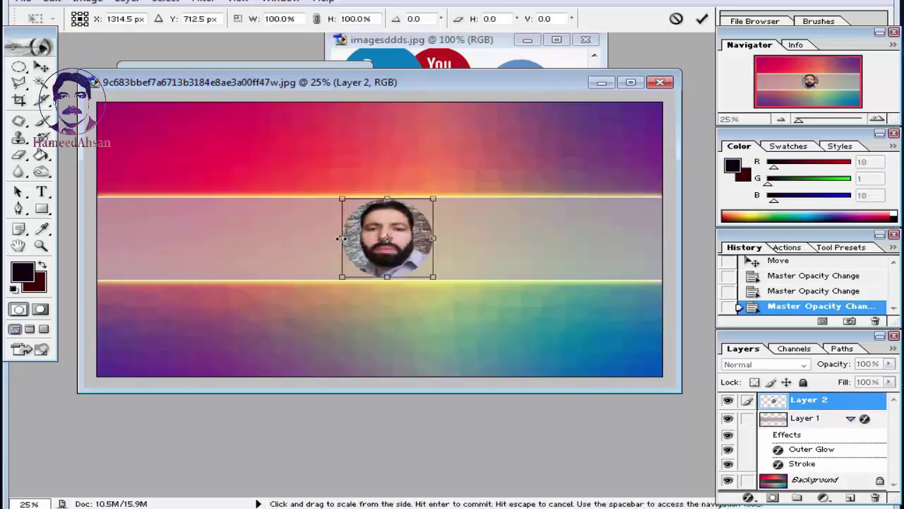
{"action": "left_click_drag", "start_coordinate": [340, 239], "coordinate": [348, 240]}
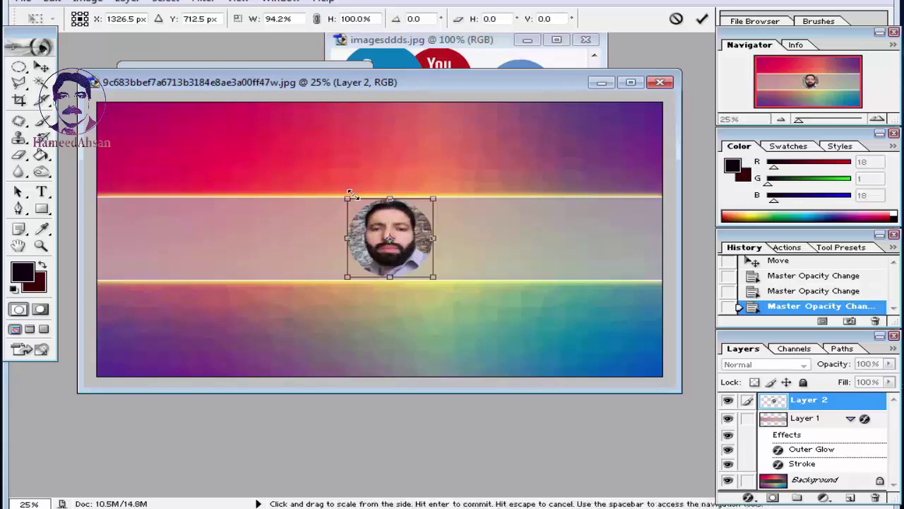
{"action": "left_click_drag", "start_coordinate": [347, 198], "coordinate": [351, 202]}
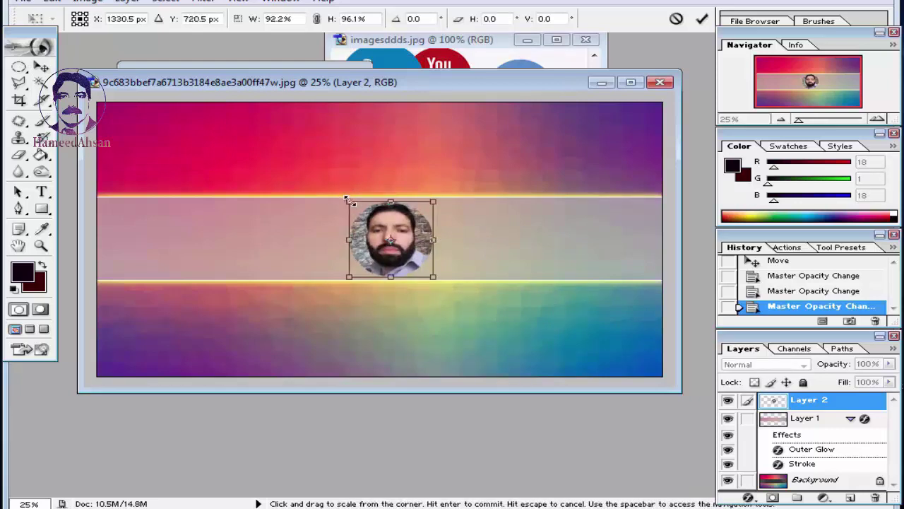
{"action": "key", "text": "Return"}
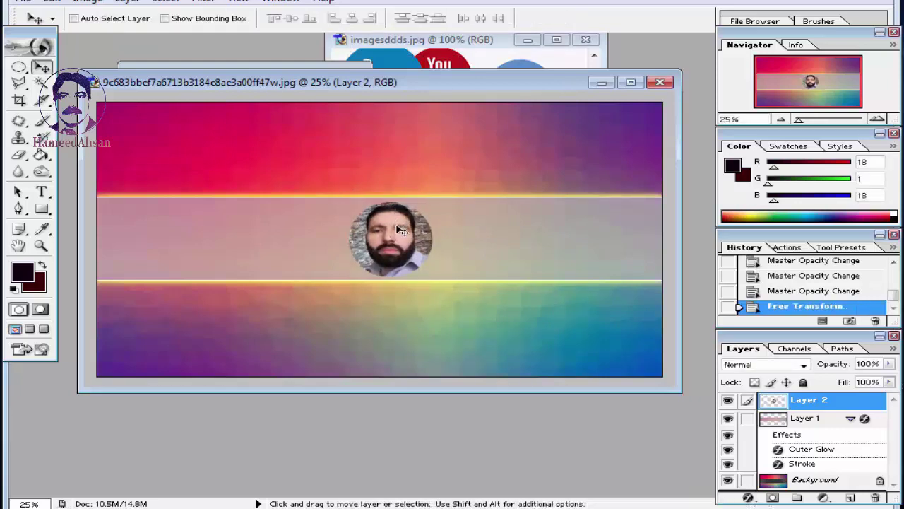
- Add an Outer Glow to the portrait layer in bright yellow, with 14% spread and 27 px size
{"action": "right_click", "coordinate": [403, 235]}
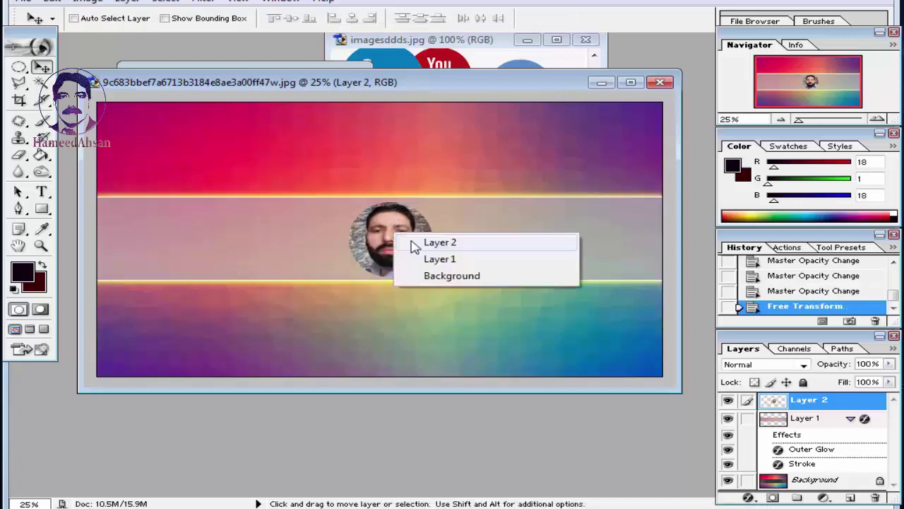
{"action": "left_click", "coordinate": [416, 243]}
{"action": "left_click", "coordinate": [747, 498]}
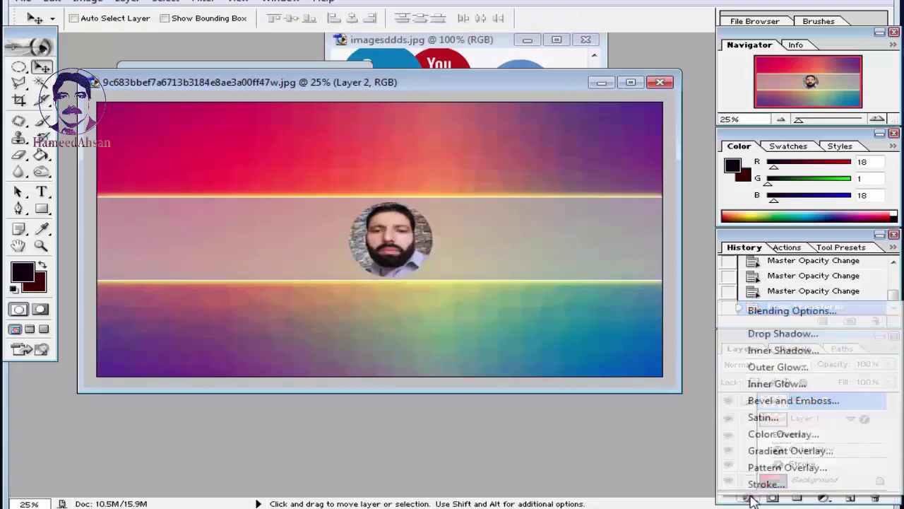
{"action": "left_click", "coordinate": [802, 366]}
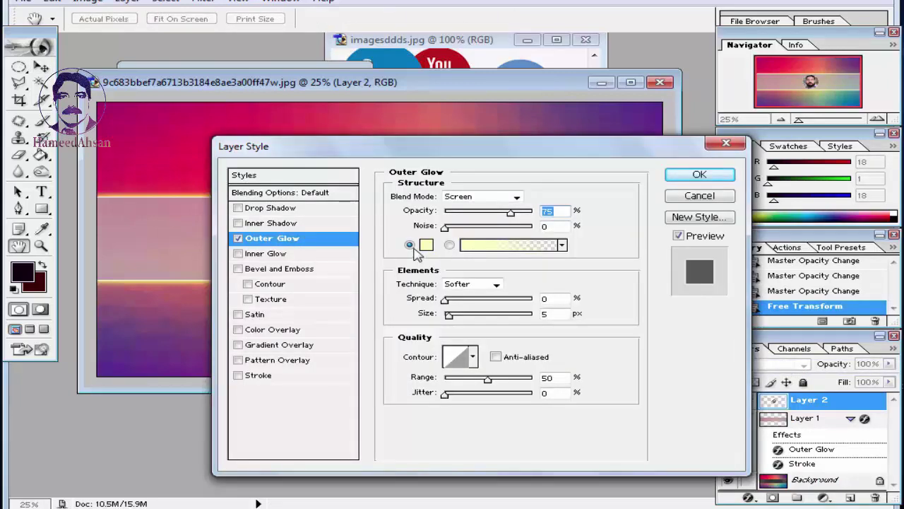
{"action": "left_click", "coordinate": [426, 245]}
{"action": "left_click", "coordinate": [575, 39]}
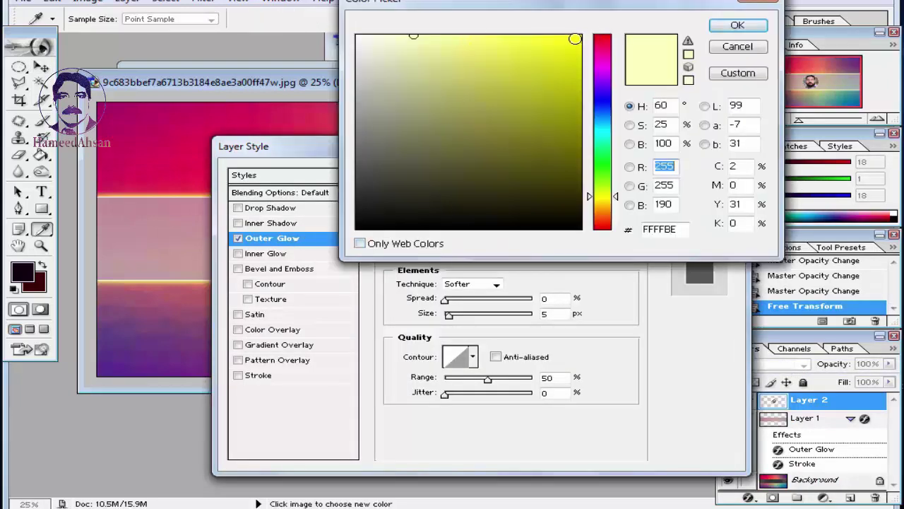
{"action": "left_click", "coordinate": [737, 25]}
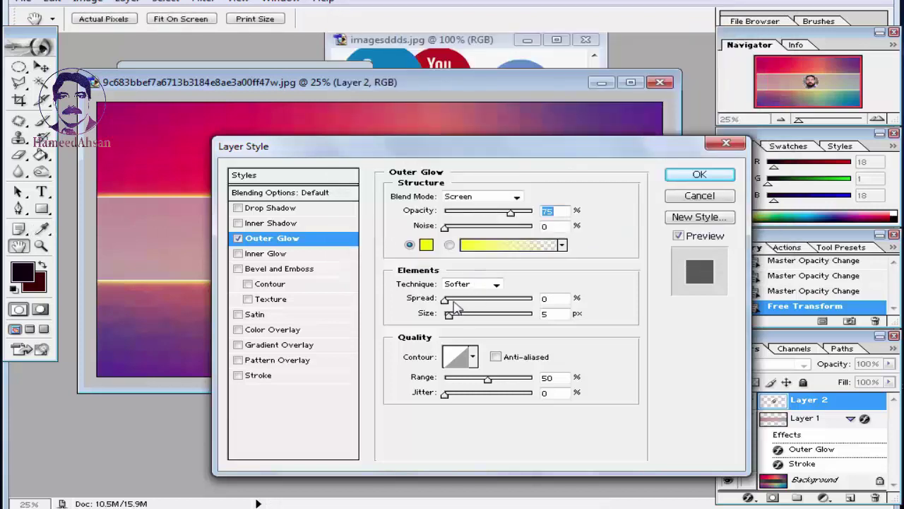
{"action": "left_click_drag", "start_coordinate": [445, 299], "coordinate": [460, 316]}
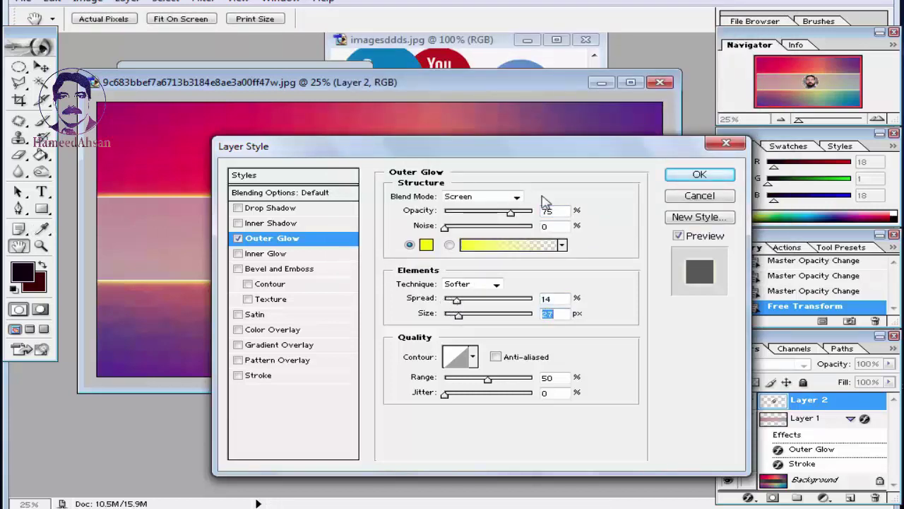
{"action": "left_click_drag", "start_coordinate": [535, 154], "coordinate": [557, 276]}
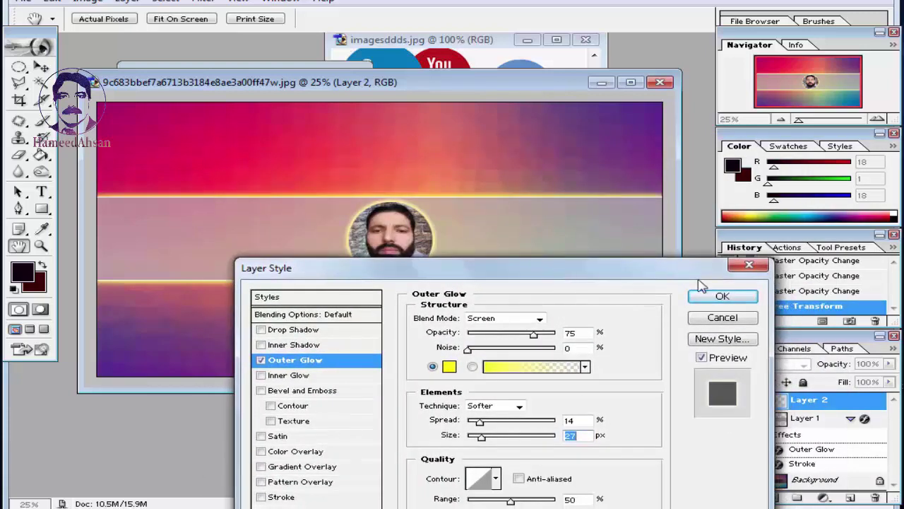
{"action": "left_click", "coordinate": [720, 297]}
- Nudge the portrait layer slightly upward so its glow sits evenly between the band's edges
{"action": "key", "text": "v"}
{"action": "right_click", "coordinate": [407, 236]}
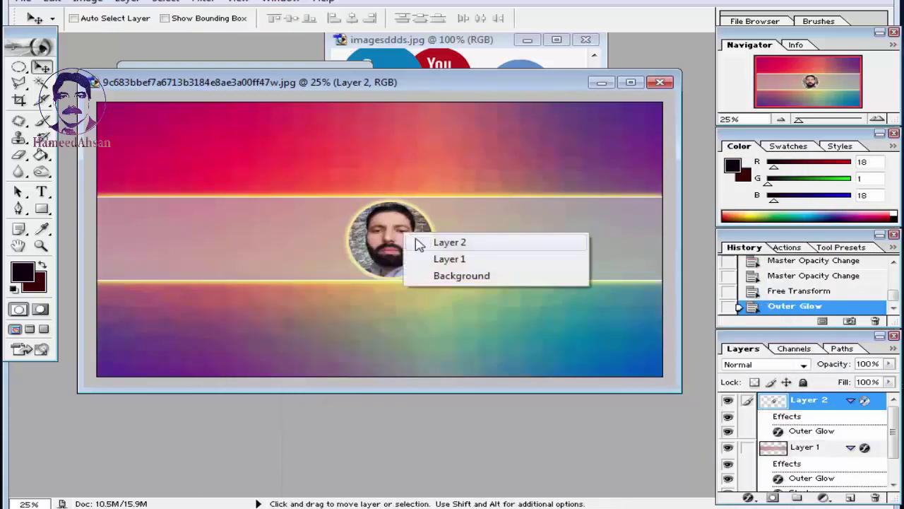
{"action": "left_click", "coordinate": [415, 240]}
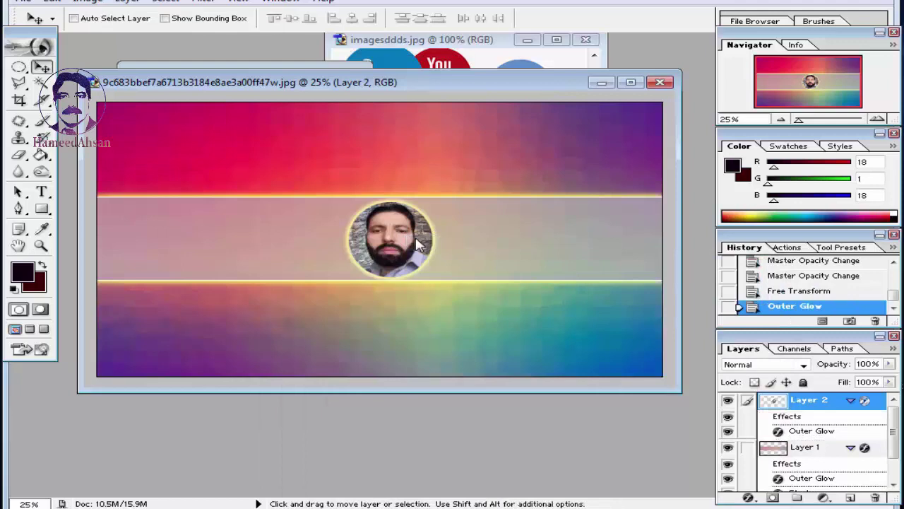
{"action": "key", "text": "Down"}
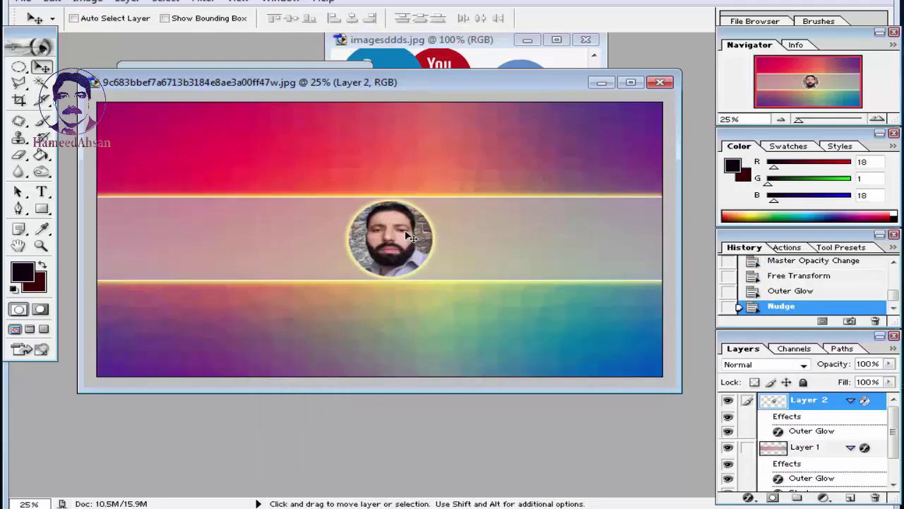
{"action": "right_click", "coordinate": [409, 237]}
{"action": "left_click", "coordinate": [418, 242]}
{"action": "left_click_drag", "start_coordinate": [260, 83], "coordinate": [286, 87]}
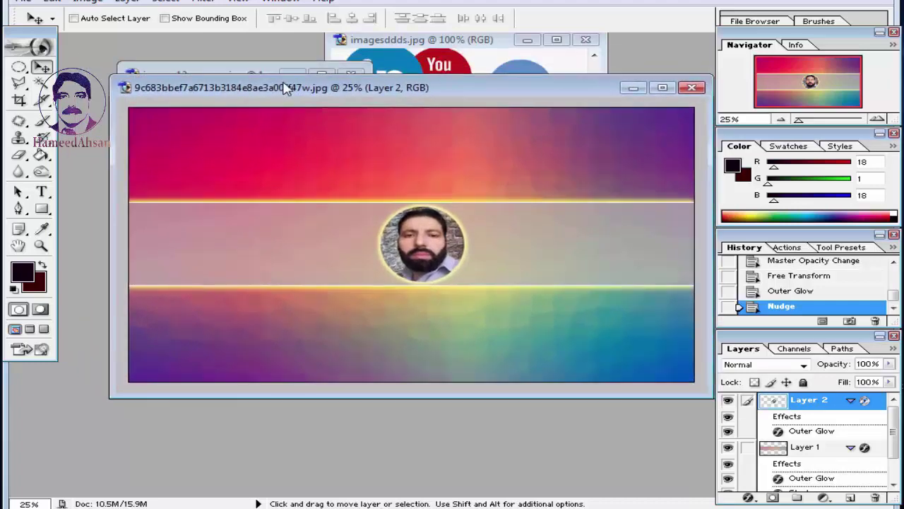
- Add the channel name as three lines of black Arial Bold 69.25 pt text on the band beside the portrait, above the band layer
{"action": "right_click", "coordinate": [240, 251]}
{"action": "left_click", "coordinate": [258, 257]}
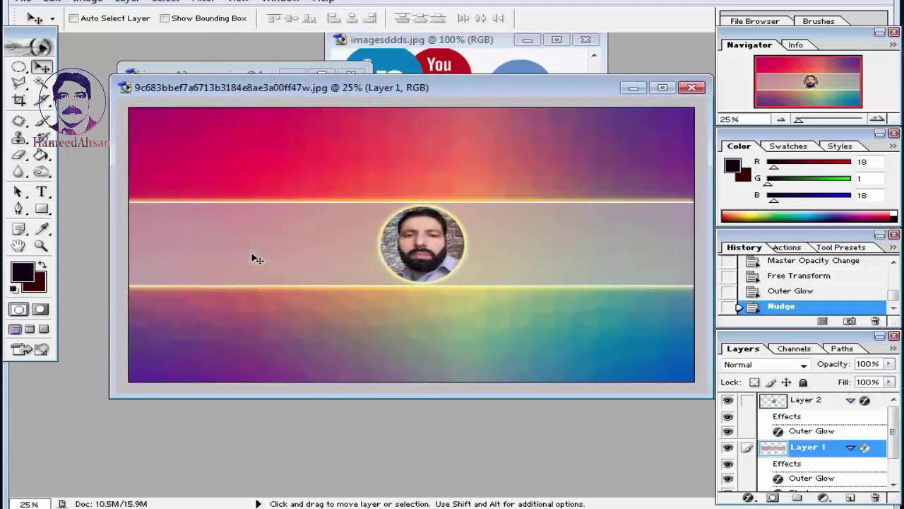
{"action": "right_click", "coordinate": [188, 219]}
{"action": "left_click", "coordinate": [217, 226]}
{"action": "left_click", "coordinate": [42, 191]}
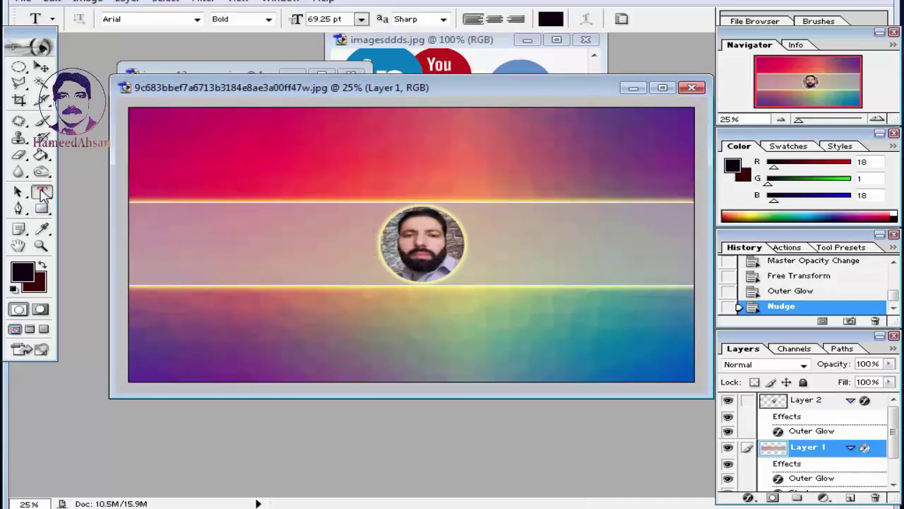
{"action": "left_click", "coordinate": [223, 229]}
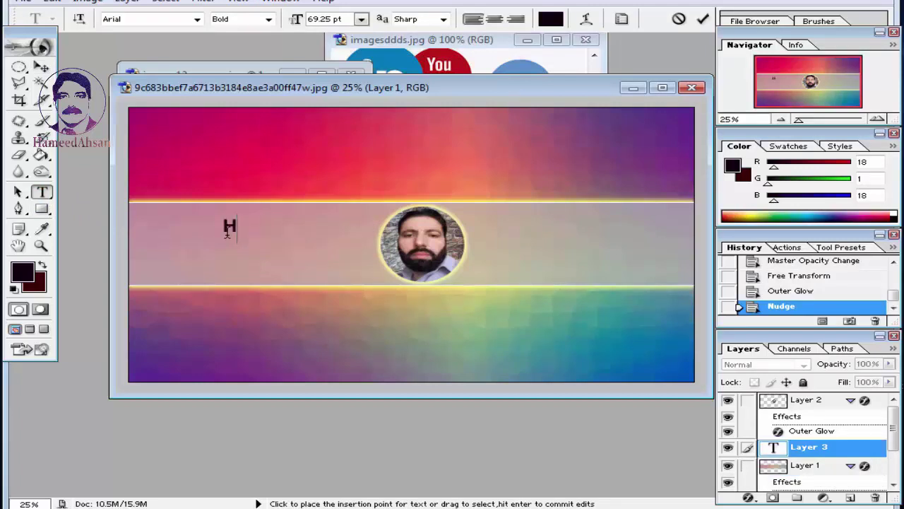
{"action": "type", "text": "Hameed "}
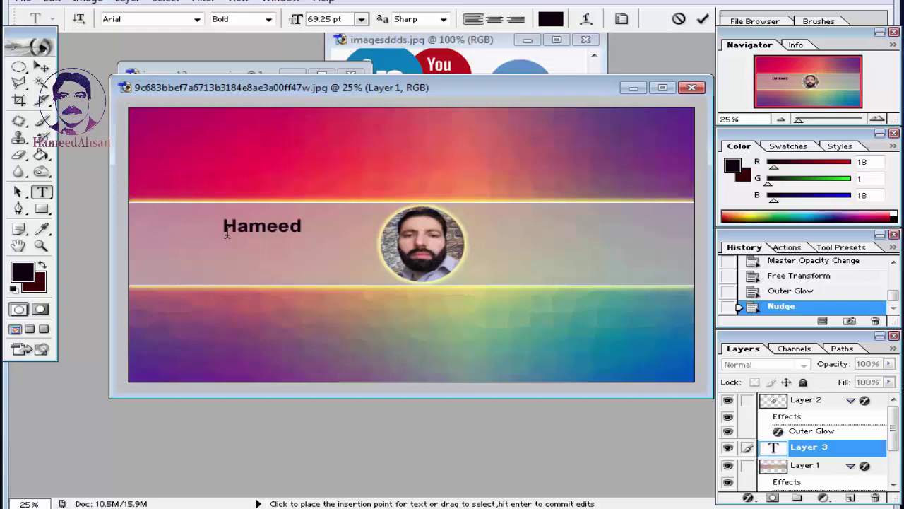
{"action": "type", "text": "Ahsan"}
{"action": "type", "text": "Vlog"}
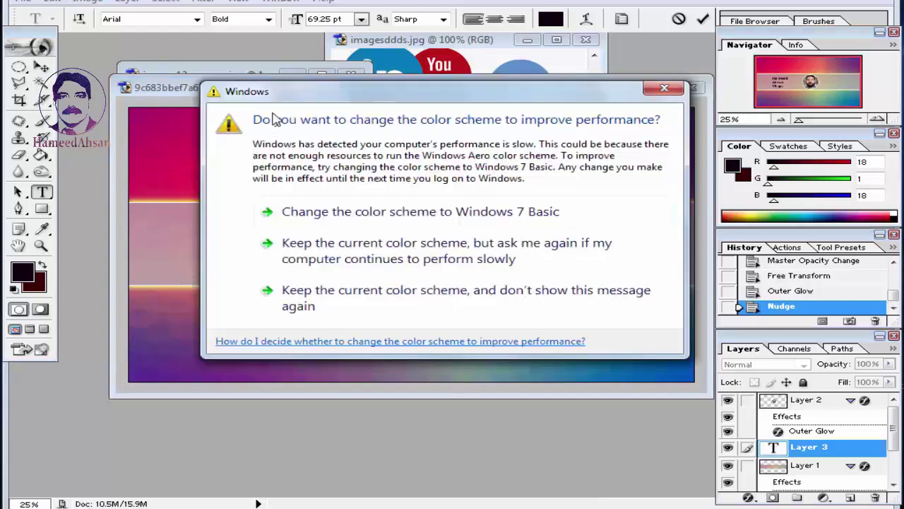
{"action": "left_click", "coordinate": [664, 89]}
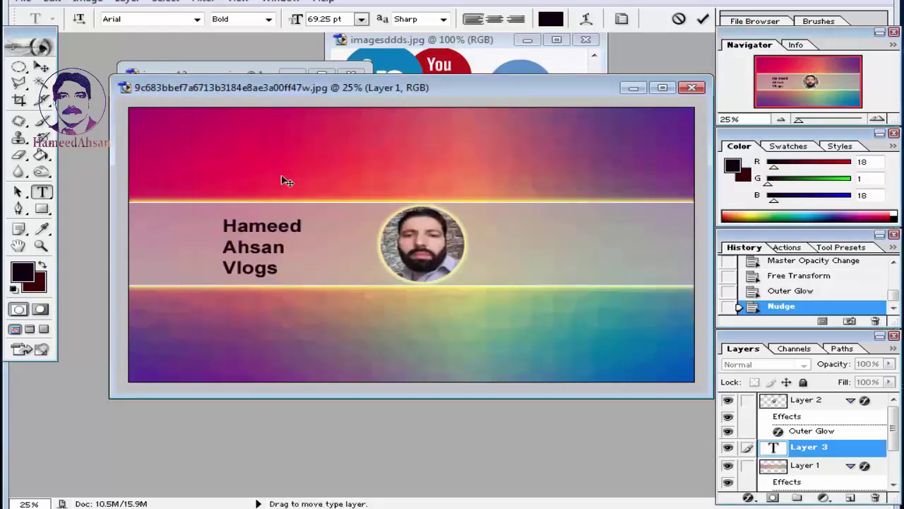
- Indent the second and third lines of the channel name to center them under the first, and commit the text
{"action": "left_click", "coordinate": [223, 247]}
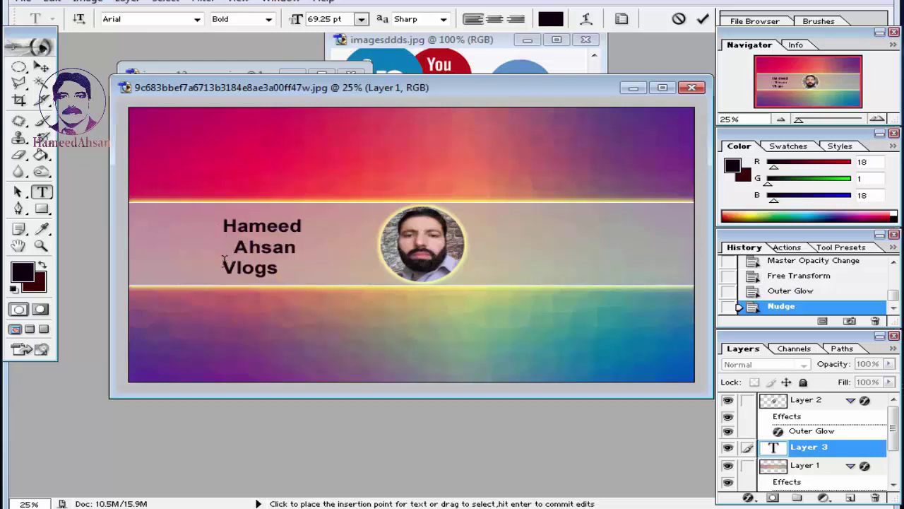
{"action": "left_click", "coordinate": [226, 270]}
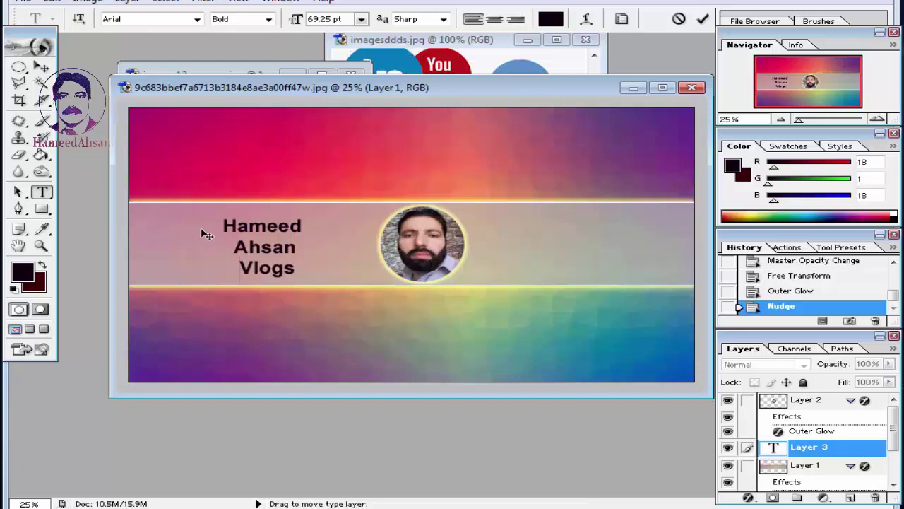
{"action": "key", "text": "ctrl+Return"}
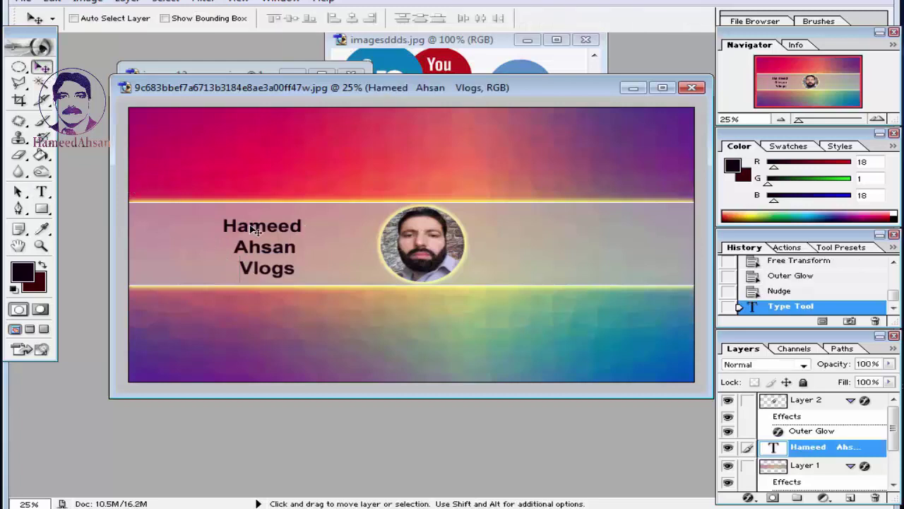
- Enlarge the channel name text to about 124.9% width and 123.6% height, and move it closer to the portrait
{"action": "right_click", "coordinate": [275, 233]}
{"action": "left_click", "coordinate": [279, 238]}
{"action": "key", "text": "ctrl+t"}
{"action": "left_click_drag", "start_coordinate": [302, 212], "coordinate": [318, 209]}
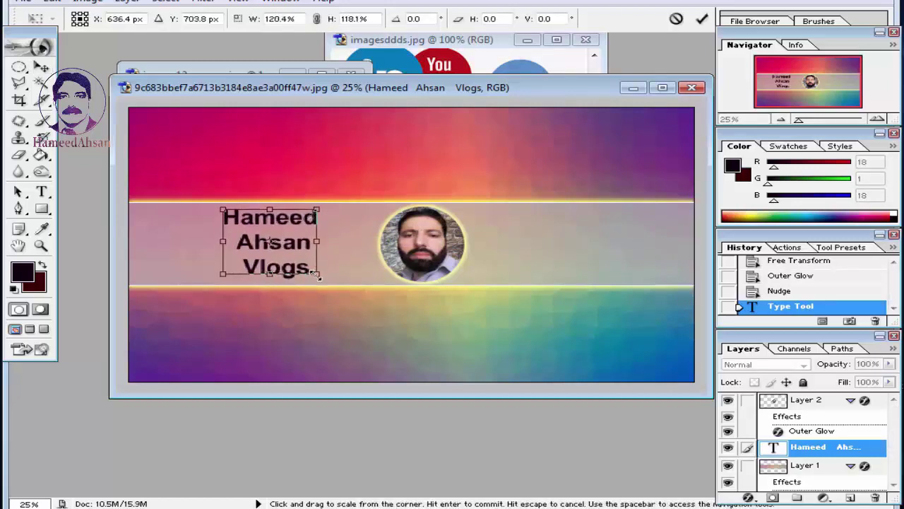
{"action": "left_click_drag", "start_coordinate": [317, 277], "coordinate": [323, 276]}
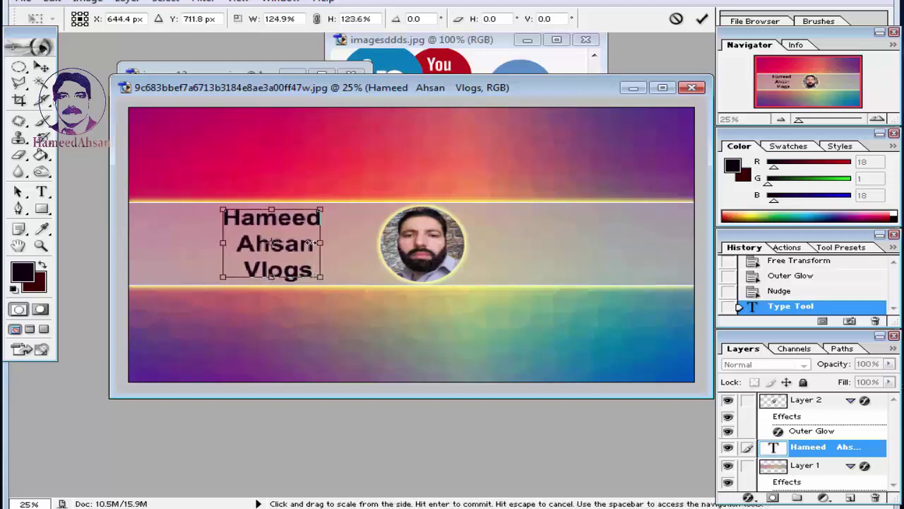
{"action": "key", "text": "Return"}
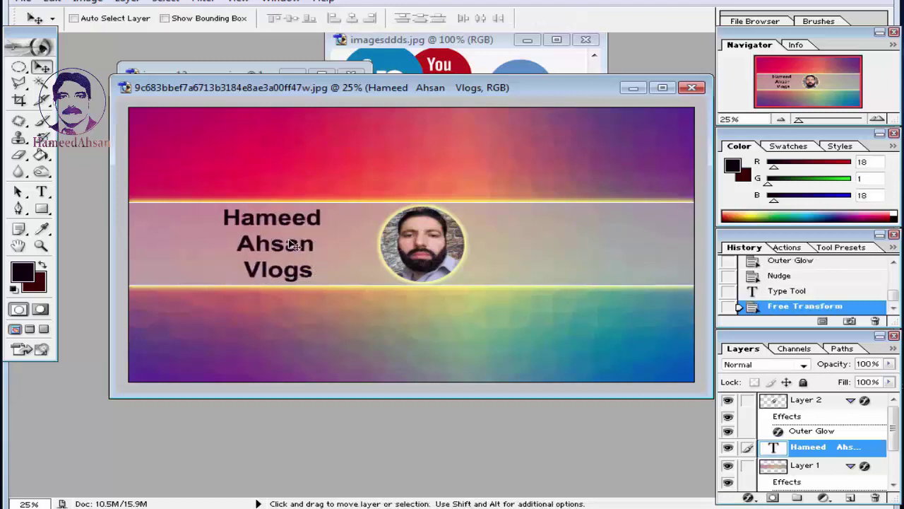
{"action": "left_click_drag", "start_coordinate": [292, 242], "coordinate": [313, 243]}
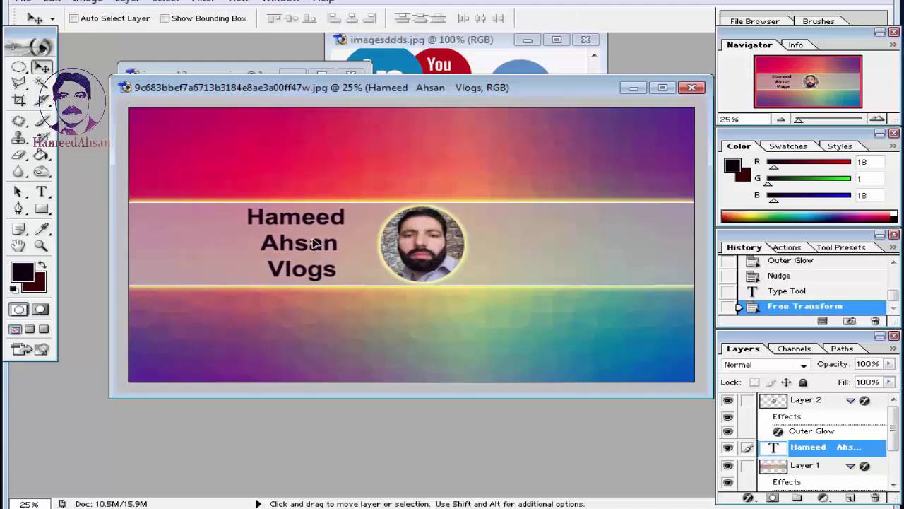
{"action": "right_click", "coordinate": [332, 252]}
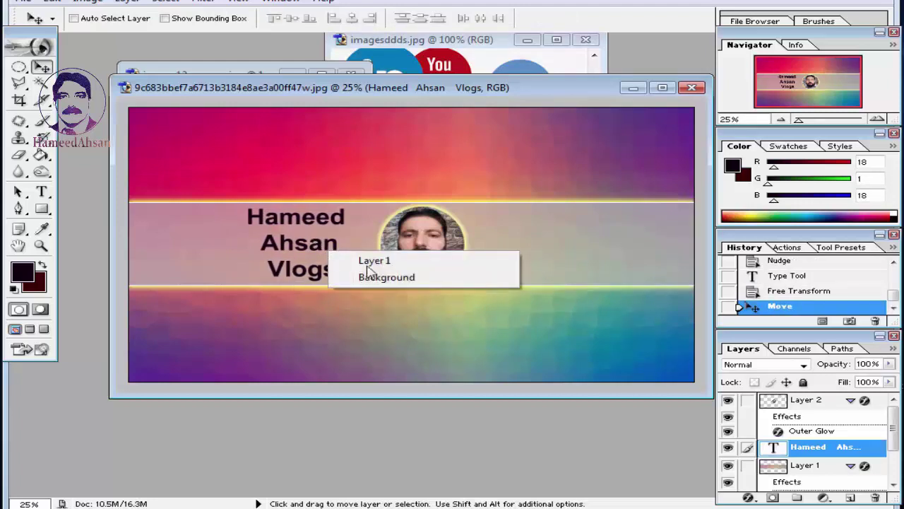
{"action": "left_click", "coordinate": [373, 263]}
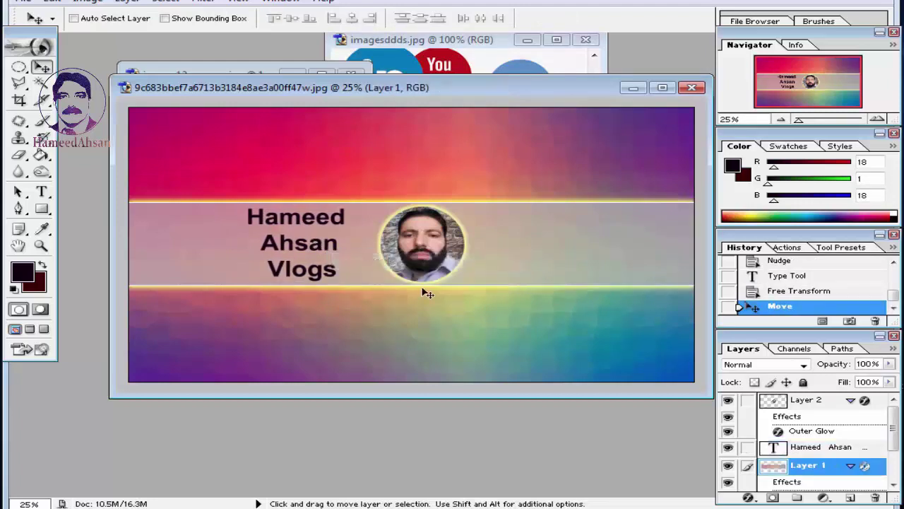
{"action": "left_click", "coordinate": [747, 498]}
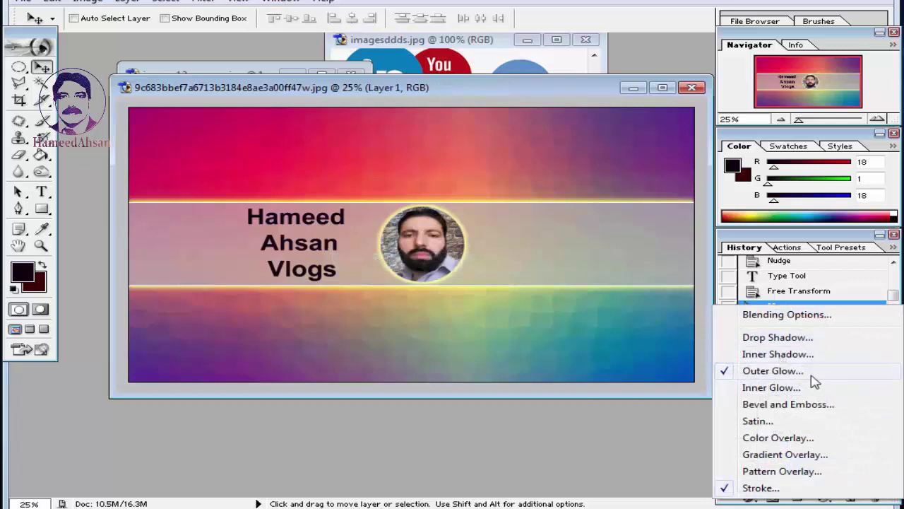
- Enable a Stroke layer style on the channel name text, leaving Outer Glow switched off
{"action": "right_click", "coordinate": [263, 221]}
{"action": "left_click", "coordinate": [309, 228]}
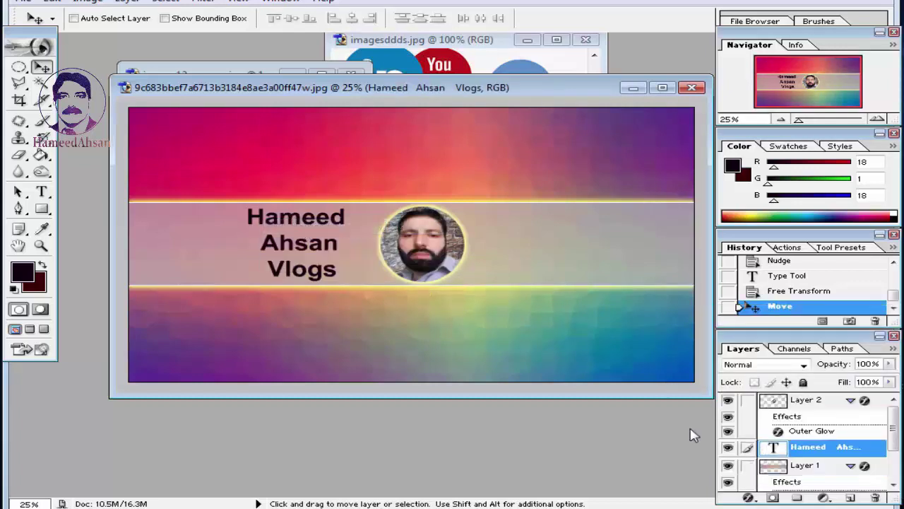
{"action": "left_click", "coordinate": [748, 498]}
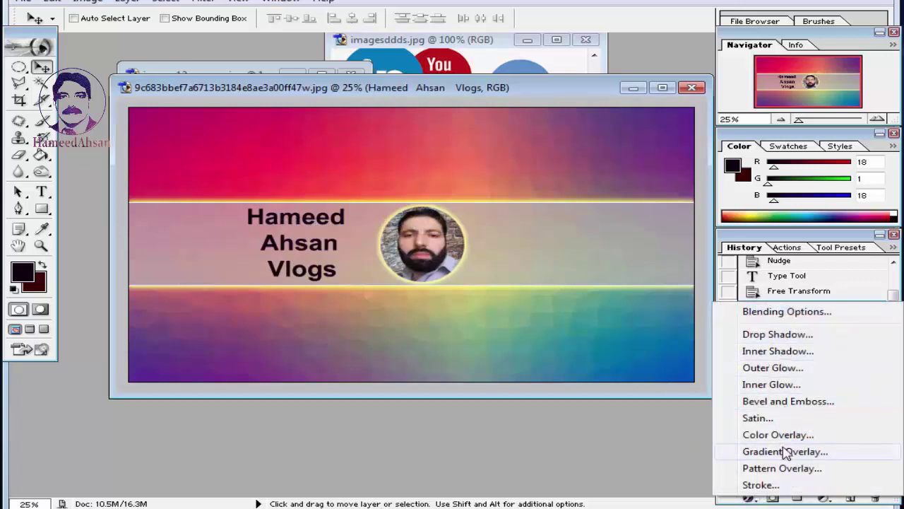
{"action": "left_click", "coordinate": [768, 370]}
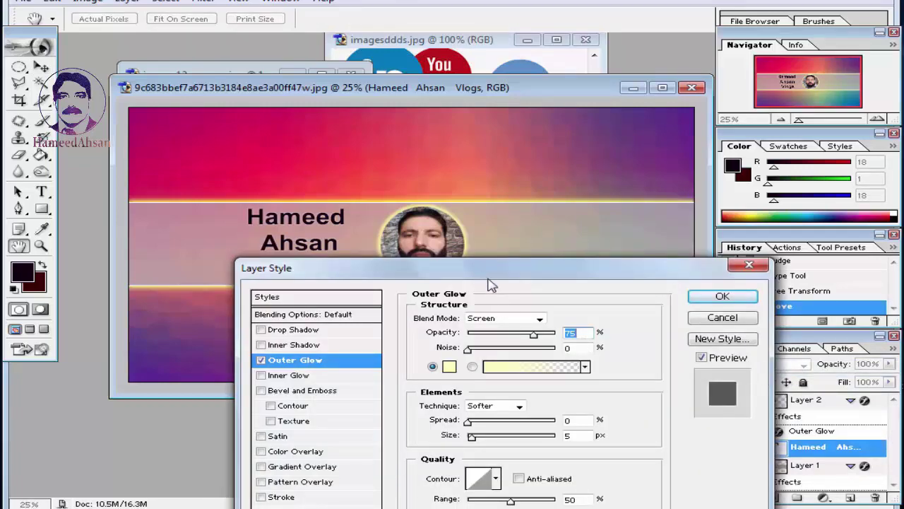
{"action": "left_click_drag", "start_coordinate": [489, 278], "coordinate": [634, 117]}
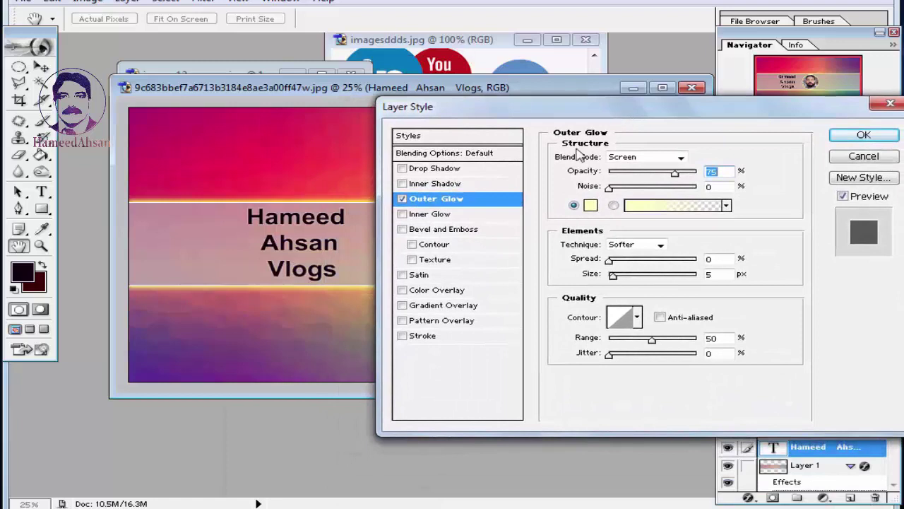
{"action": "left_click", "coordinate": [402, 336]}
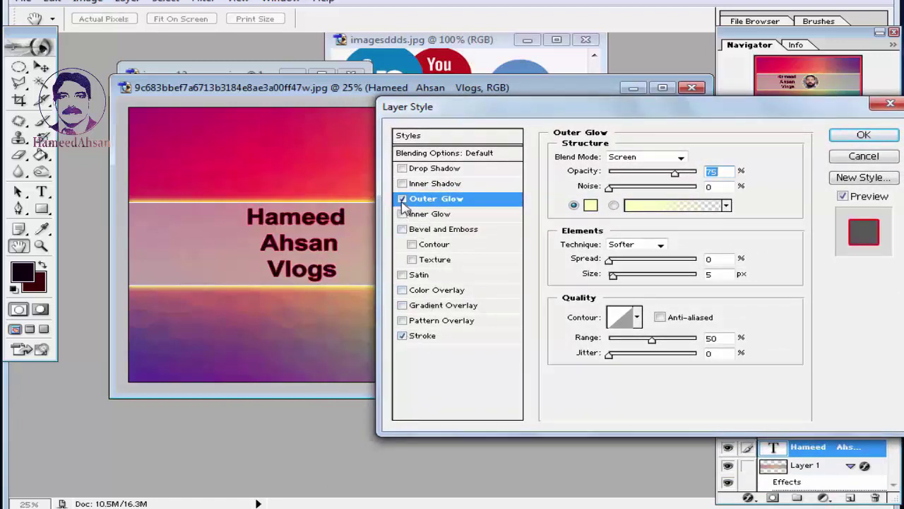
{"action": "left_click", "coordinate": [402, 199]}
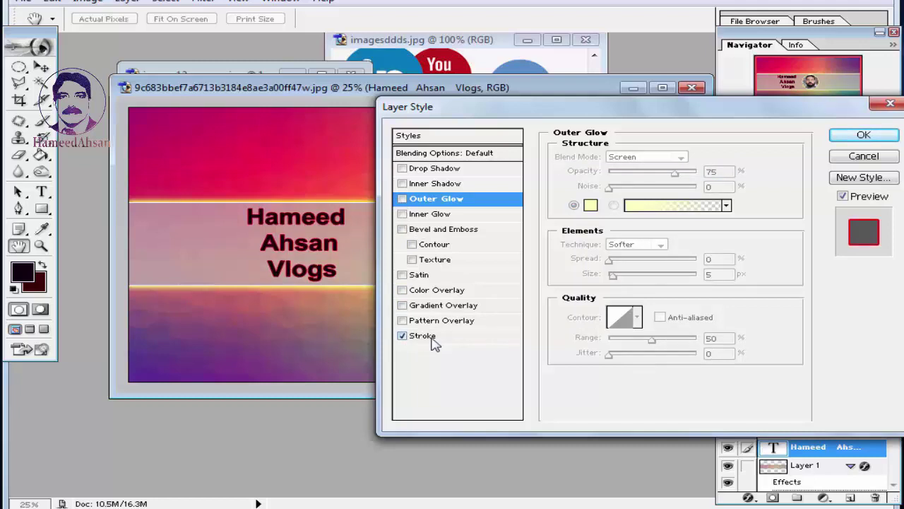
- Set the channel name's Stroke colour to yellow F0FF00 and its size to 8 px
{"action": "left_click", "coordinate": [468, 337]}
{"action": "left_click", "coordinate": [594, 245]}
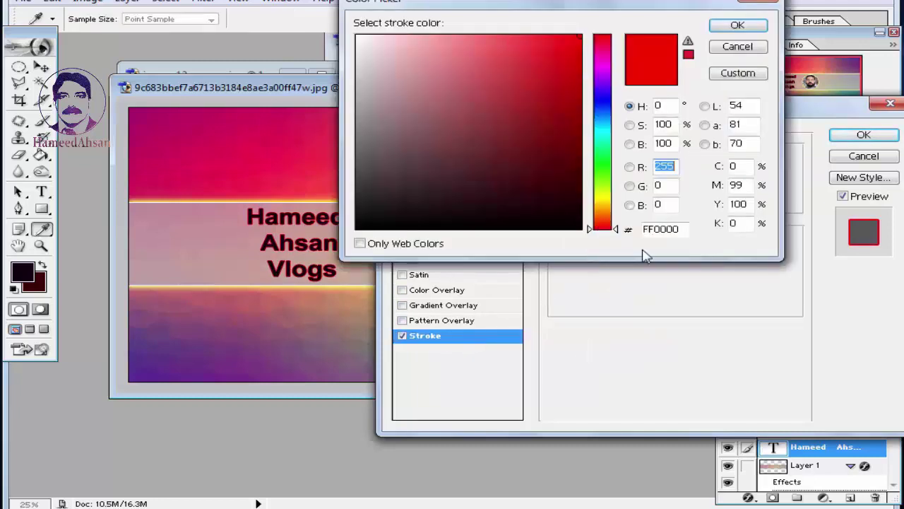
{"action": "left_click_drag", "start_coordinate": [521, 4], "coordinate": [567, 75]}
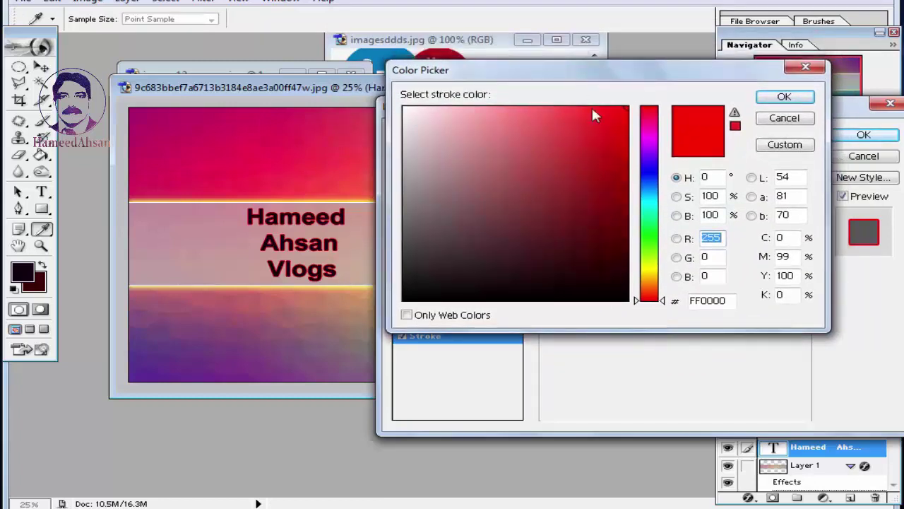
{"action": "left_click", "coordinate": [651, 267]}
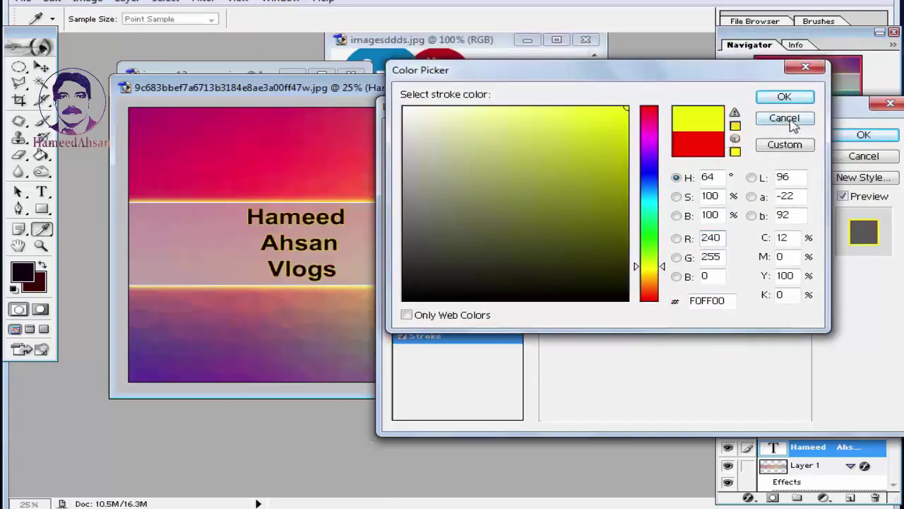
{"action": "left_click", "coordinate": [785, 97]}
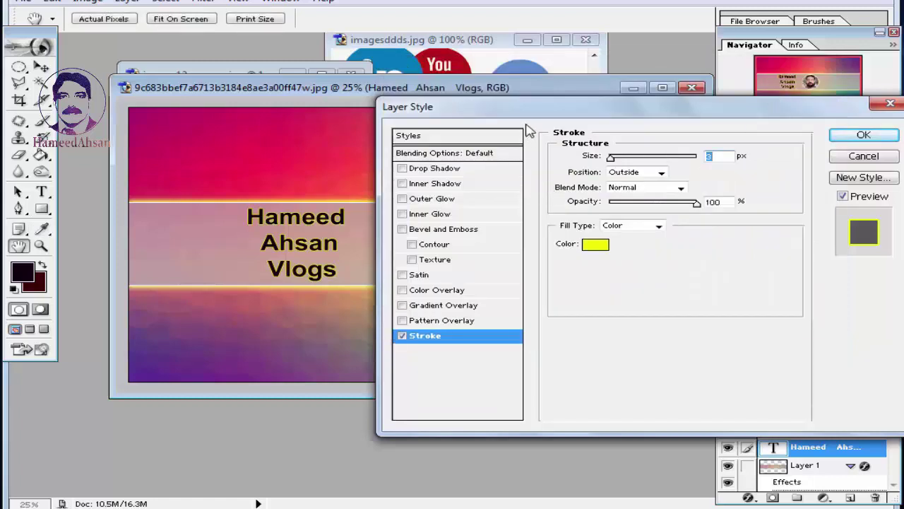
{"action": "left_click_drag", "start_coordinate": [513, 116], "coordinate": [480, 117]}
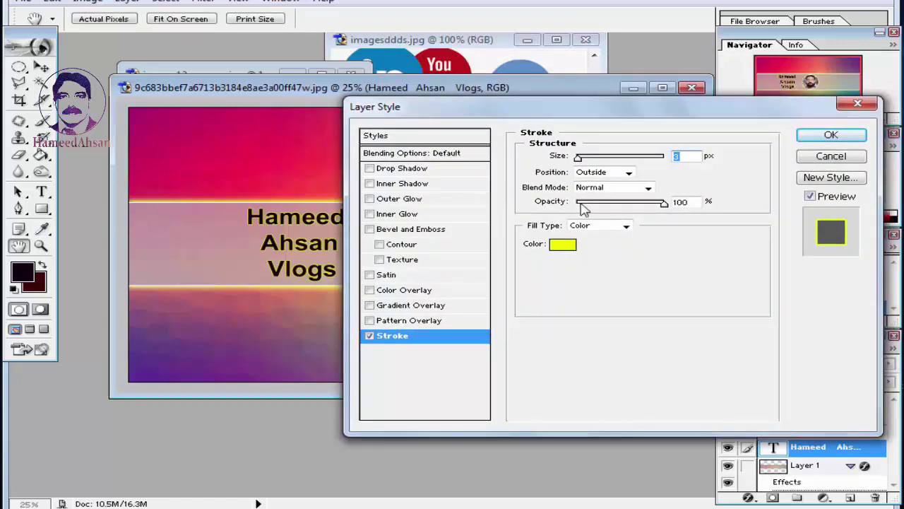
{"action": "left_click_drag", "start_coordinate": [578, 160], "coordinate": [586, 163]}
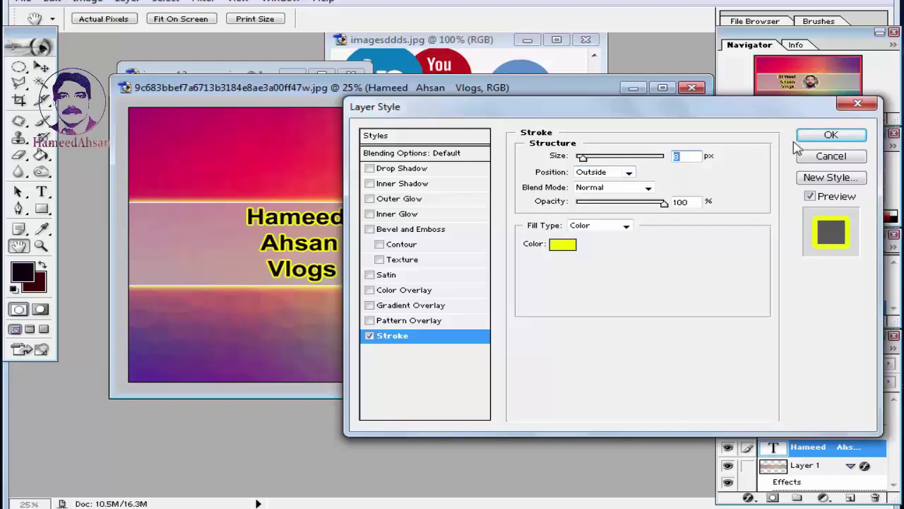
- Add a Color Overlay to the channel name text in the band's dusty pink, C59696
{"action": "left_click", "coordinate": [416, 292]}
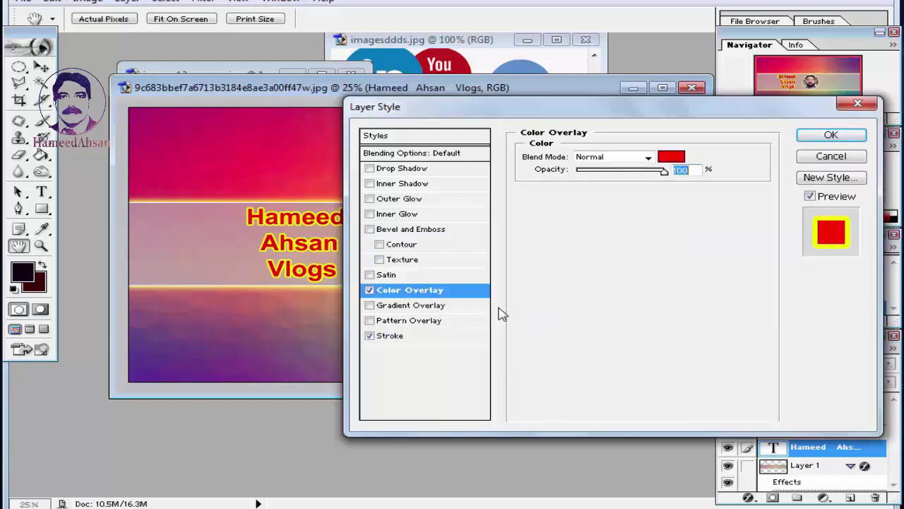
{"action": "left_click", "coordinate": [671, 157]}
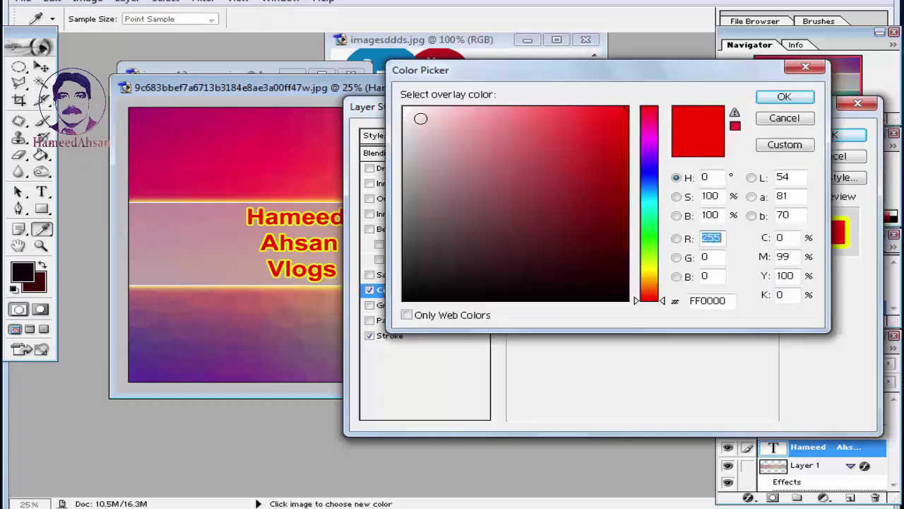
{"action": "left_click", "coordinate": [210, 242]}
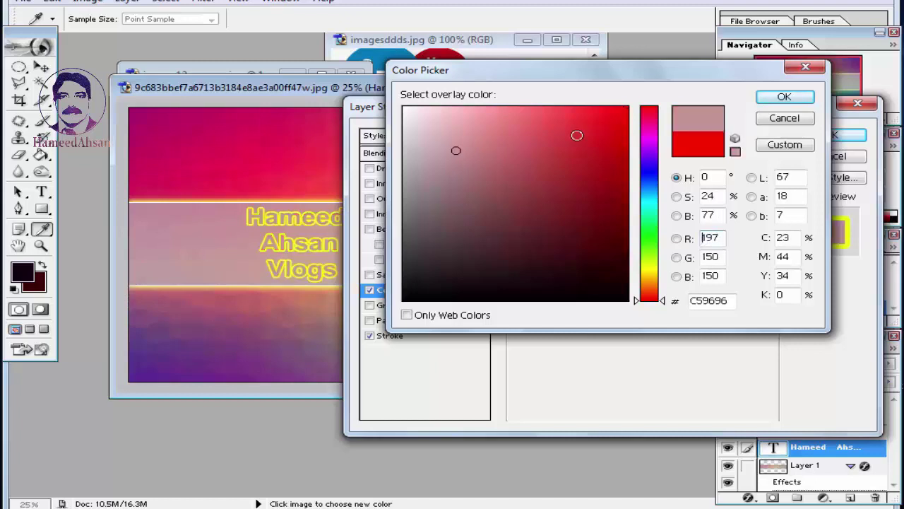
{"action": "left_click", "coordinate": [790, 97]}
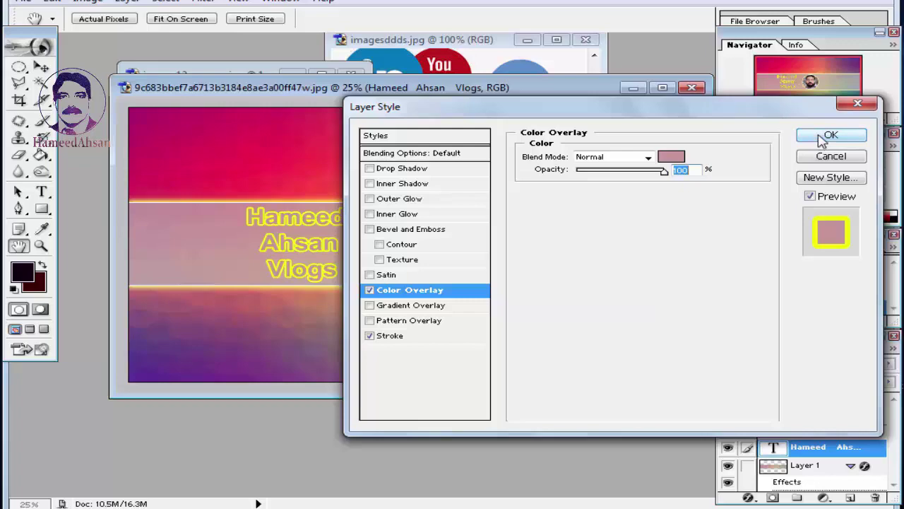
- Try an Inner Glow in dark olive 3D3D02 on the channel name text, and switch it off
{"action": "left_click_drag", "start_coordinate": [685, 112], "coordinate": [732, 109]}
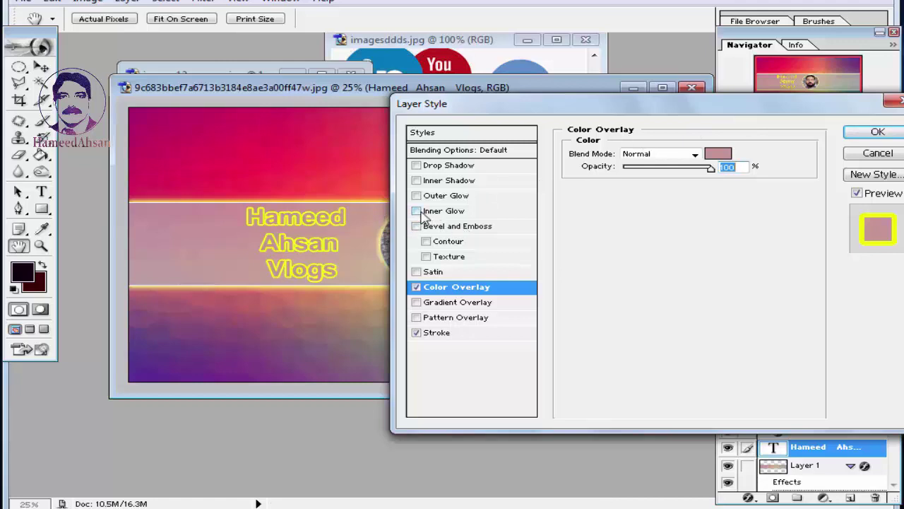
{"action": "left_click", "coordinate": [417, 211]}
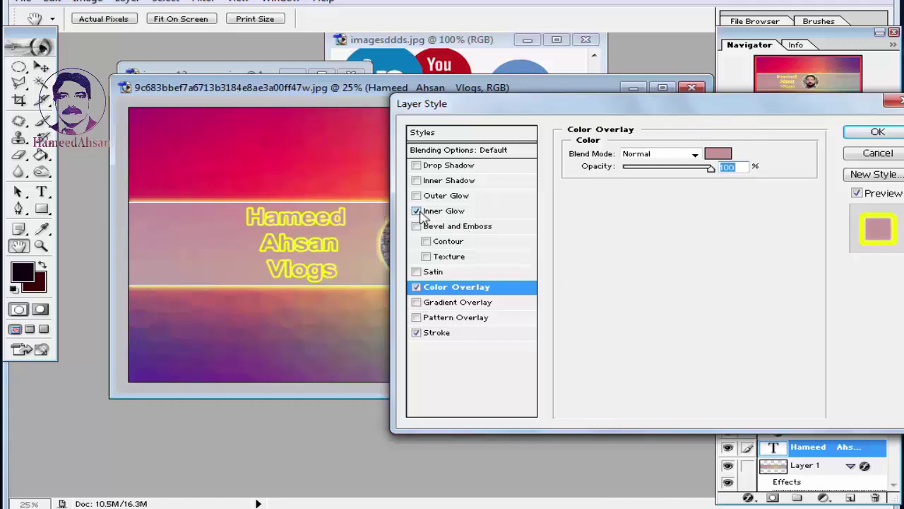
{"action": "left_click", "coordinate": [432, 214]}
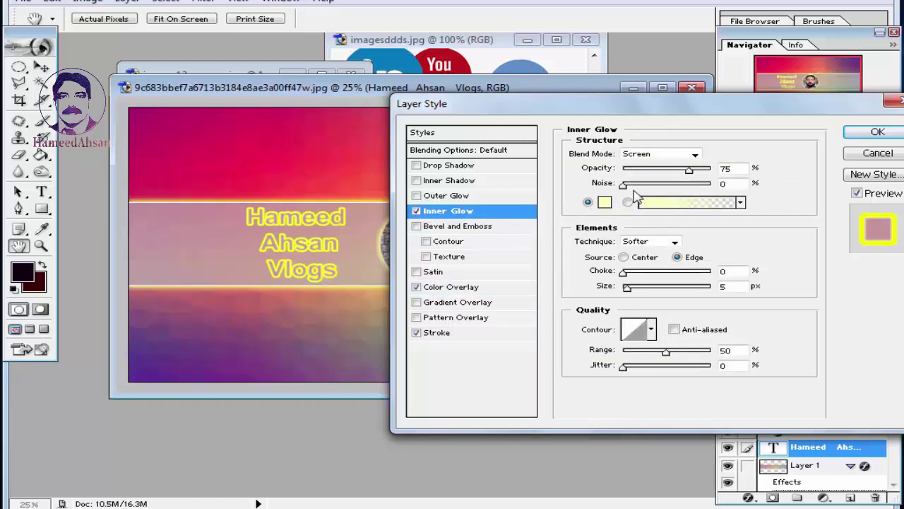
{"action": "left_click", "coordinate": [604, 202]}
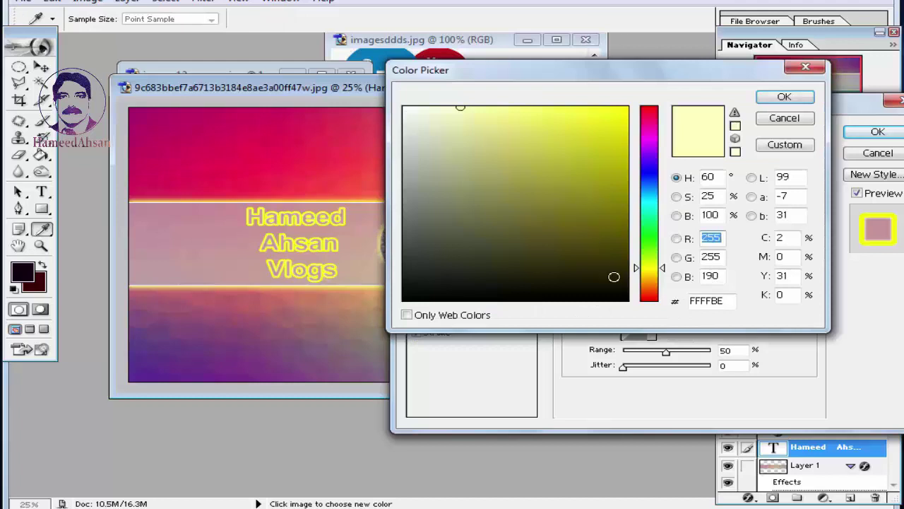
{"action": "left_click", "coordinate": [621, 254]}
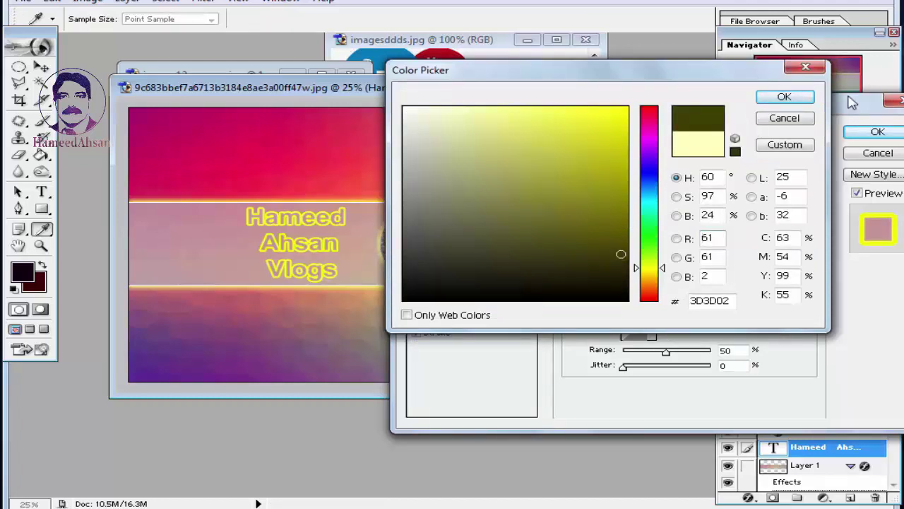
{"action": "left_click", "coordinate": [784, 97]}
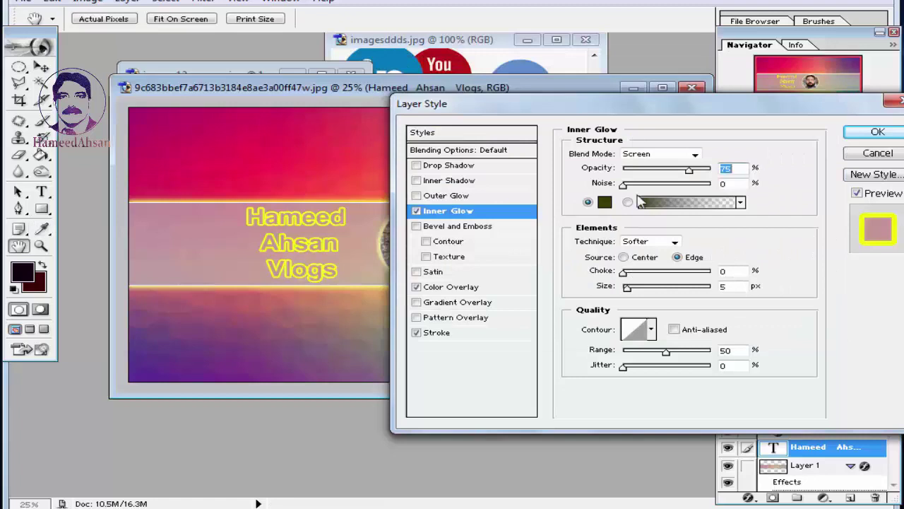
{"action": "left_click", "coordinate": [416, 212]}
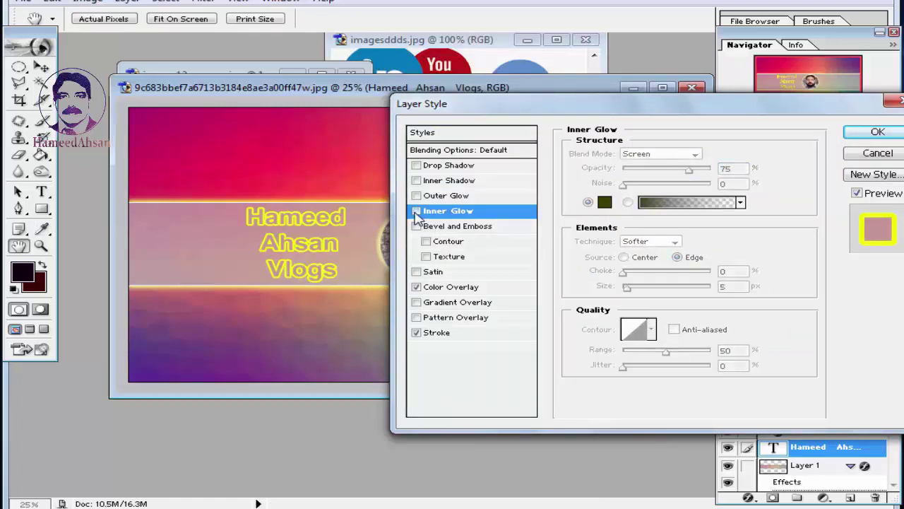
- Enable Bevel and Emboss with Texture on the channel name text and apply the layer style
{"action": "left_click", "coordinate": [426, 256]}
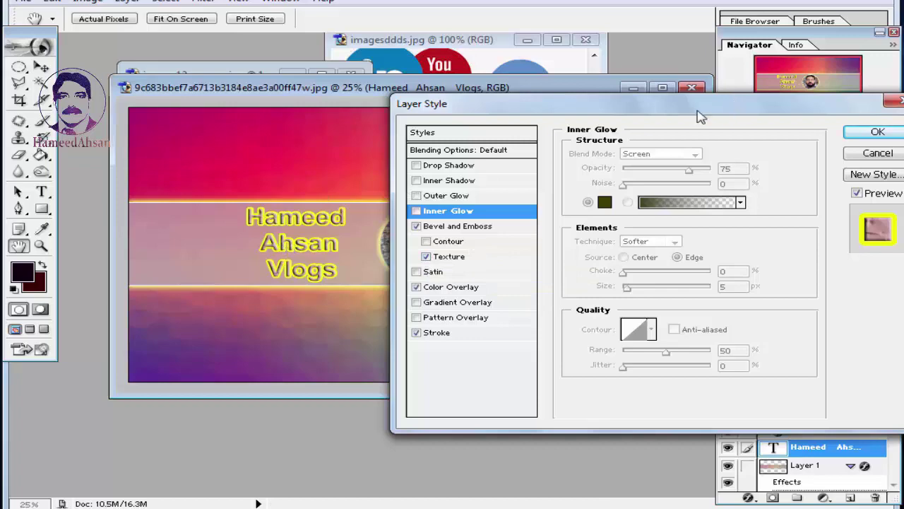
{"action": "left_click_drag", "start_coordinate": [695, 111], "coordinate": [528, 115]}
{"action": "left_click", "coordinate": [710, 138]}
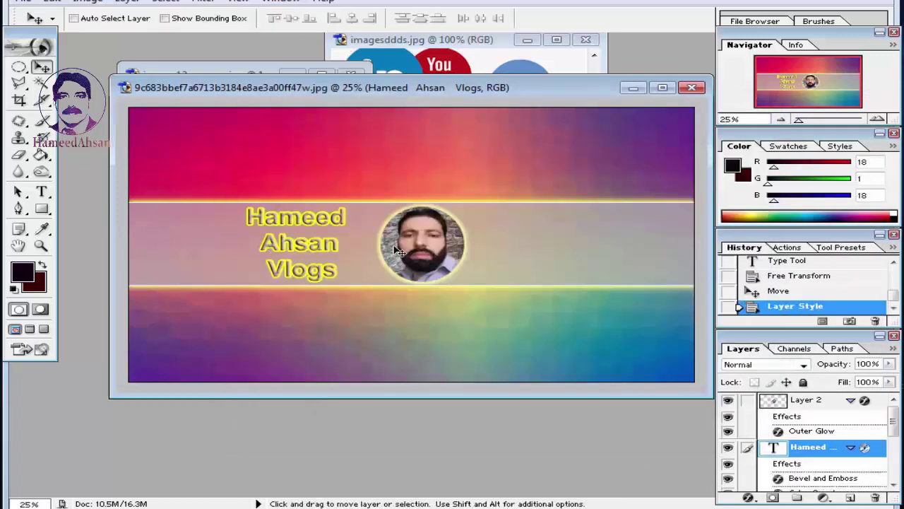
- Select the portrait layer and move the portrait closer to the channel name text
{"action": "right_click", "coordinate": [414, 238]}
{"action": "left_click", "coordinate": [428, 242]}
{"action": "left_click_drag", "start_coordinate": [428, 242], "coordinate": [414, 233]}
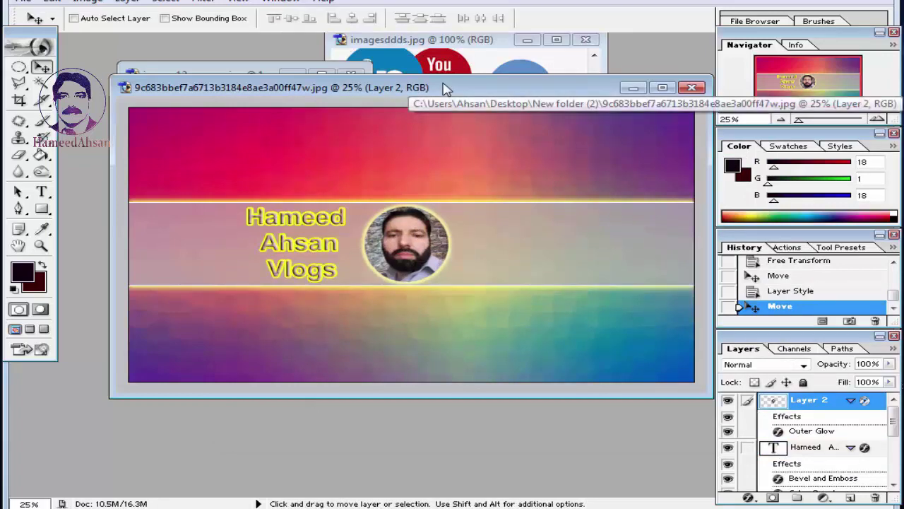
- Save the banner with its layers in Photoshop PSD format in New folder (2), keeping the file name 9c683bbef7a6713b3184e8ae3a00ff47w
{"action": "key", "text": "ctrl+shift+s"}
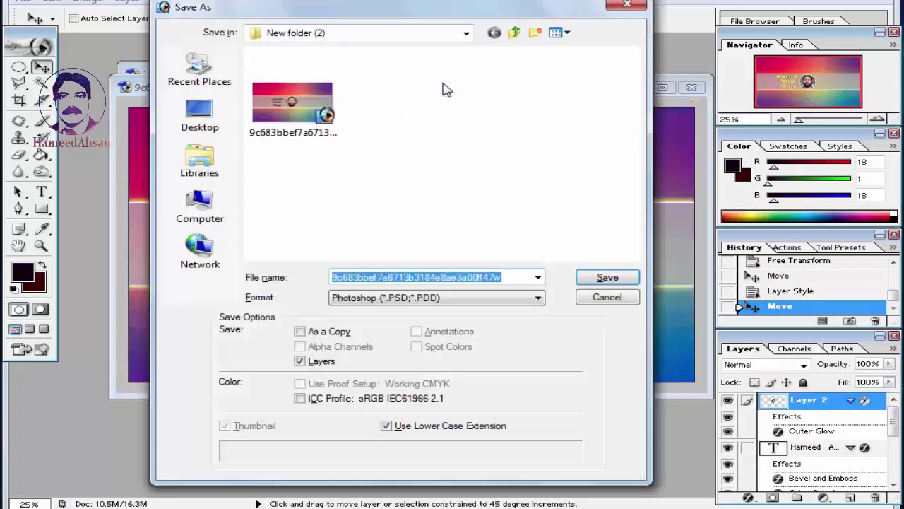
{"action": "key", "text": "Return"}
{"action": "key", "text": "Return"}
- Copy the social media icons image from imagesddds.jpg into the banner as a new layer, beside the portrait on the band
{"action": "left_click_drag", "start_coordinate": [444, 87], "coordinate": [437, 159]}
{"action": "left_click", "coordinate": [451, 113]}
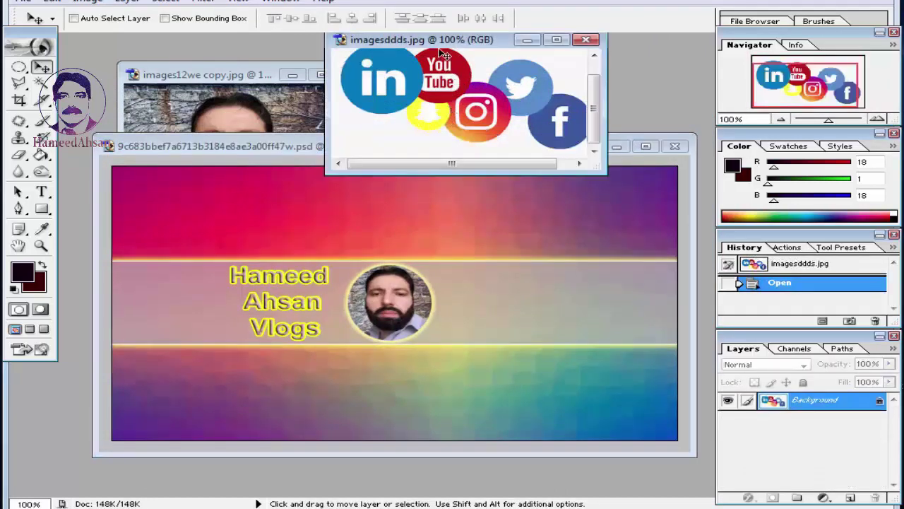
{"action": "left_click_drag", "start_coordinate": [438, 42], "coordinate": [370, 77]}
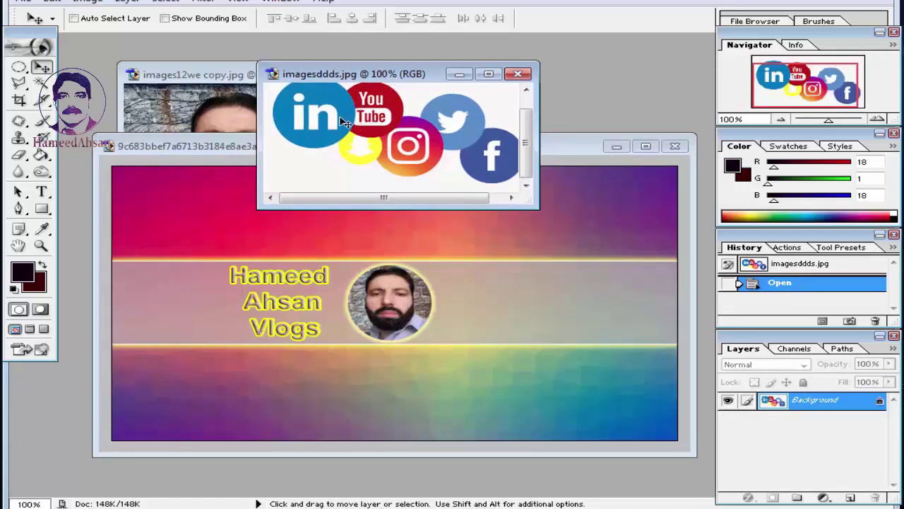
{"action": "left_click_drag", "start_coordinate": [345, 122], "coordinate": [486, 299]}
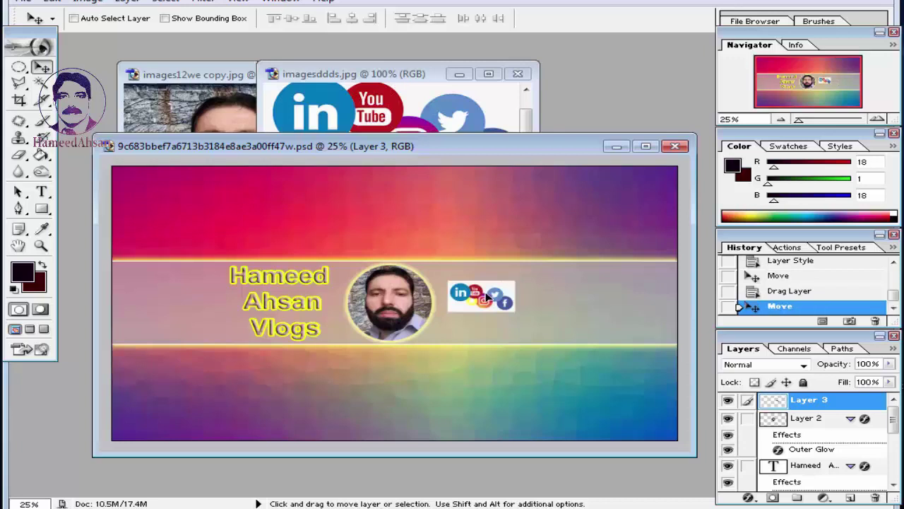
- Enlarge the social media icons to about 204.6% width and 221.2% height, and place them within the band right beside the portrait
{"action": "key", "text": "ctrl+t"}
{"action": "left_click_drag", "start_coordinate": [517, 280], "coordinate": [532, 252]}
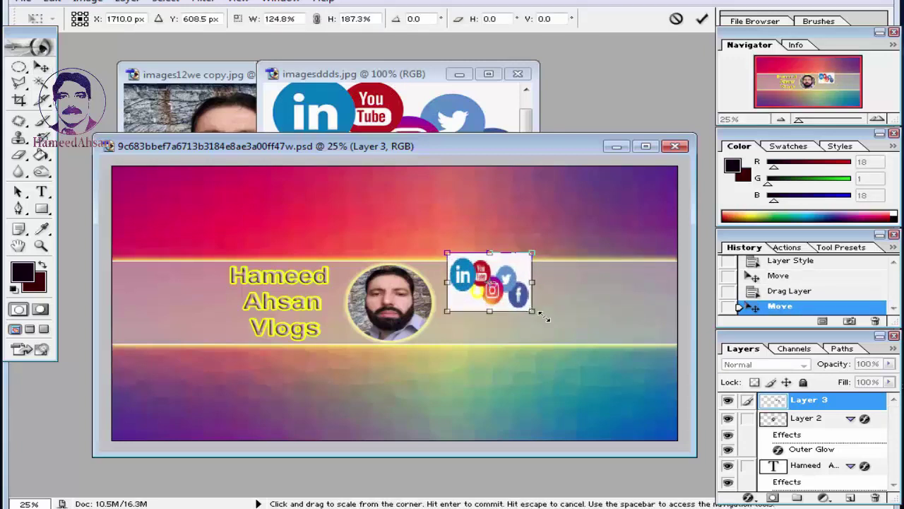
{"action": "left_click_drag", "start_coordinate": [543, 316], "coordinate": [586, 320]}
{"action": "left_click_drag", "start_coordinate": [549, 286], "coordinate": [533, 299]}
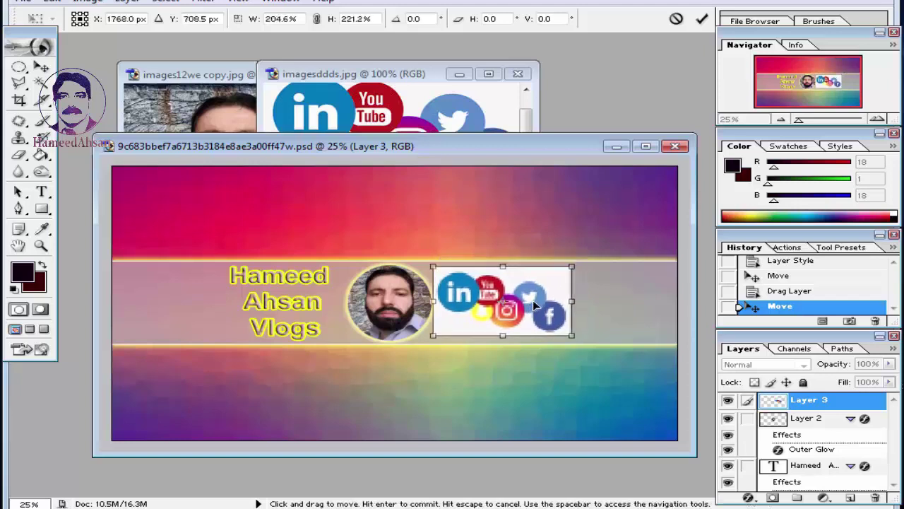
{"action": "key", "text": "Return"}
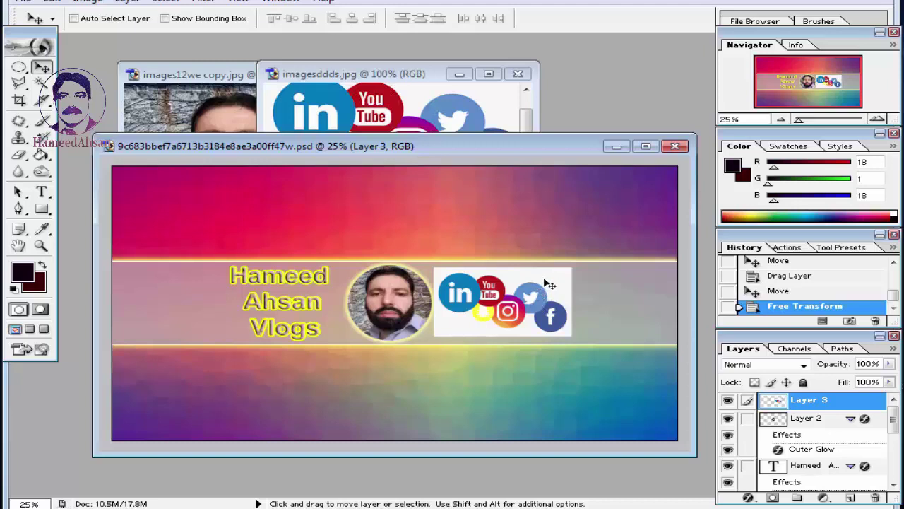
{"action": "right_click", "coordinate": [562, 289]}
{"action": "left_click", "coordinate": [568, 289]}
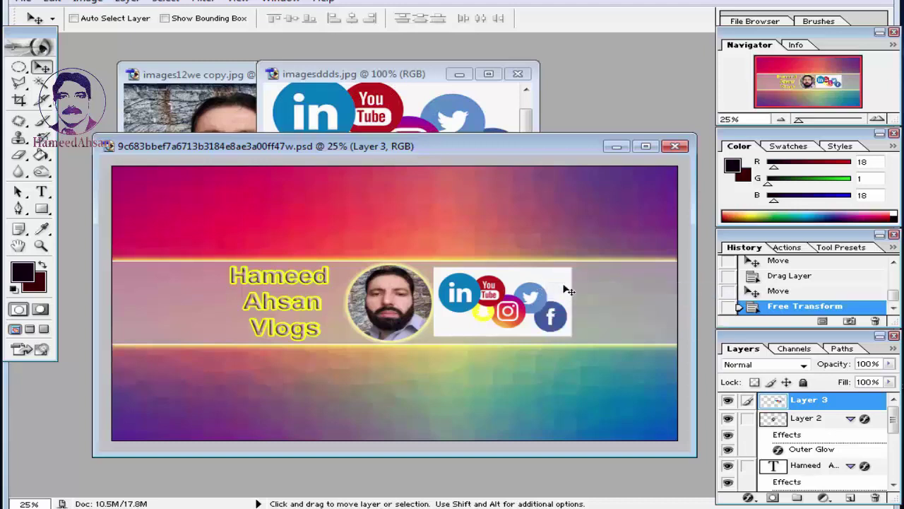